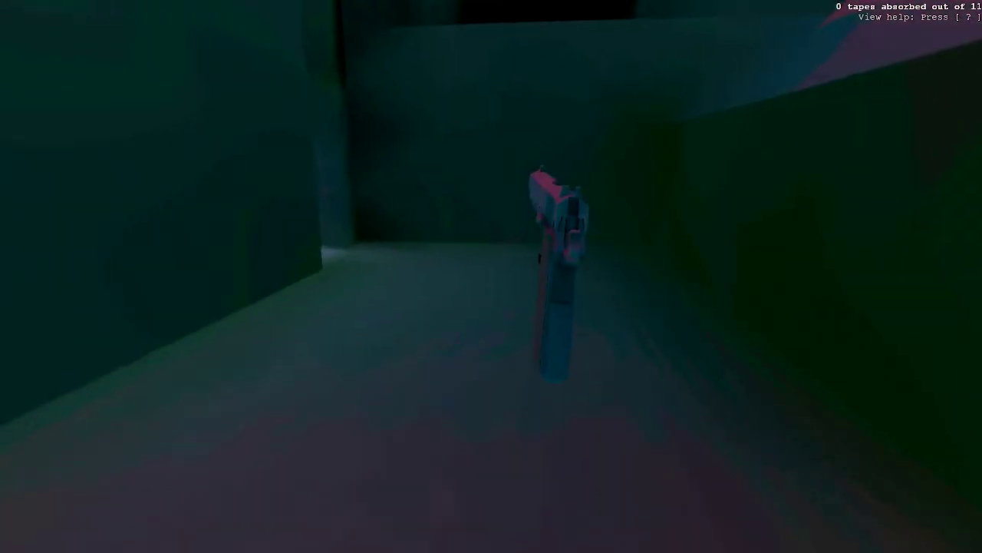
Expand the controls list while walking toward the courtyard doorway
key(w)
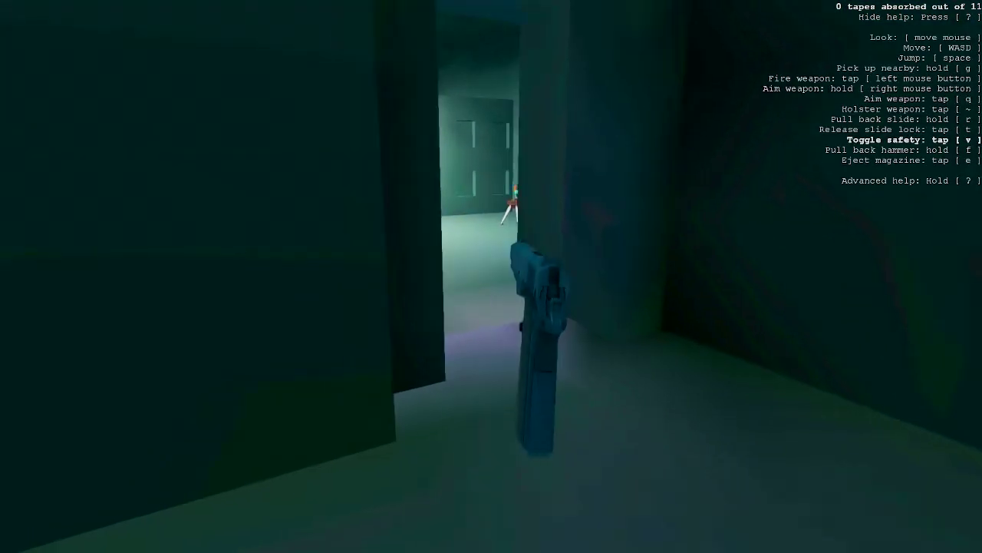
Walk up the corridor toward the lit doorway
key(asciitilde)
key(w)
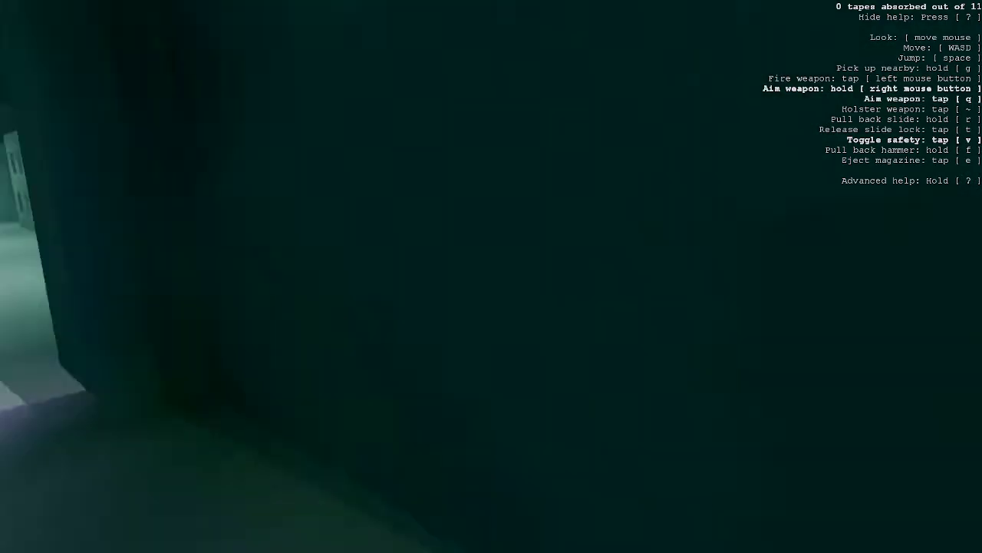
key(w)
key(w)
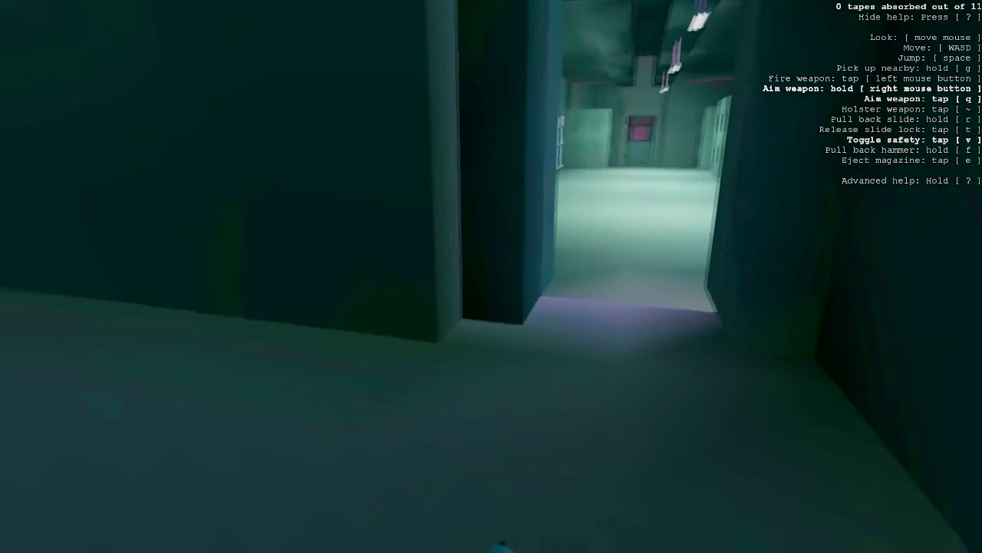
key(w)
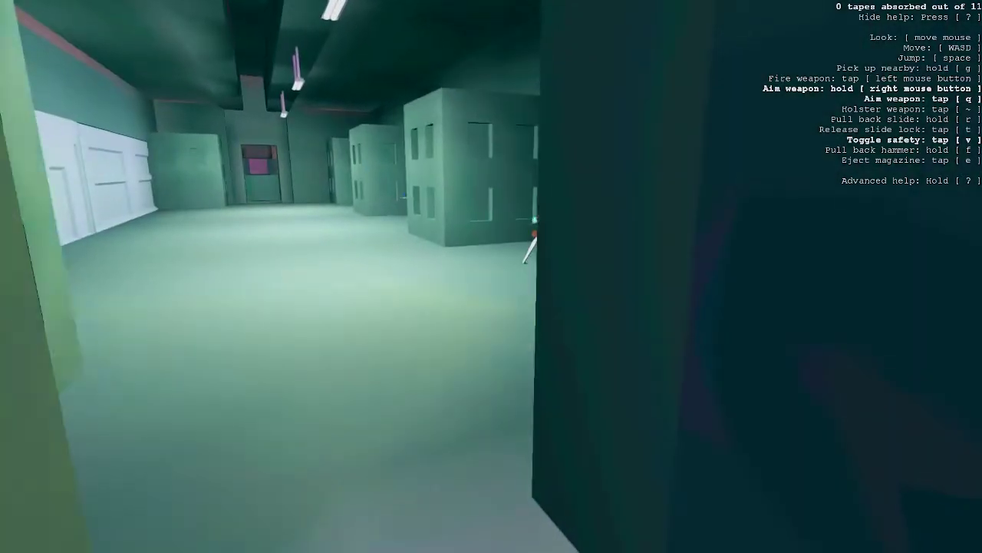
Check the side room, then return to peek at the turret through the doorway
key(w)
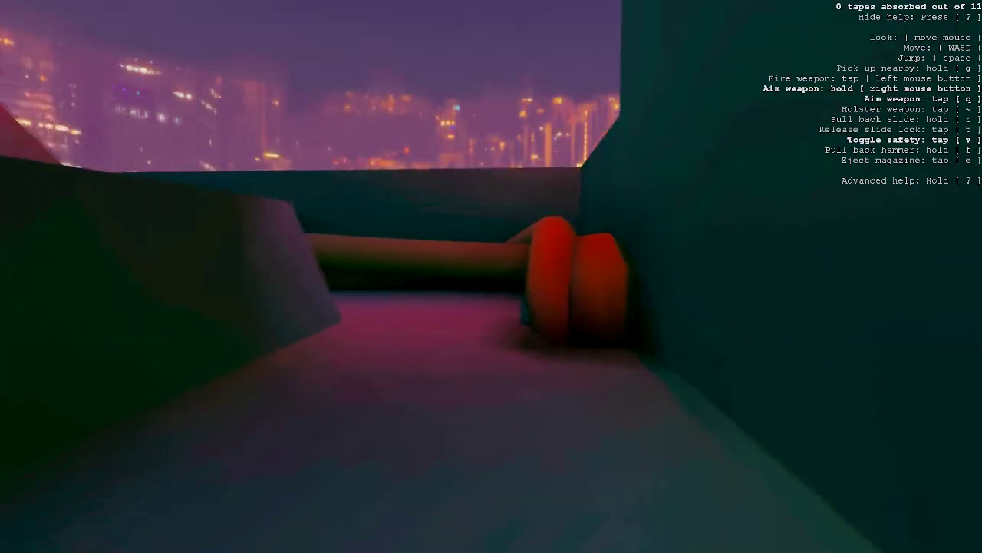
key(w)
key(w)
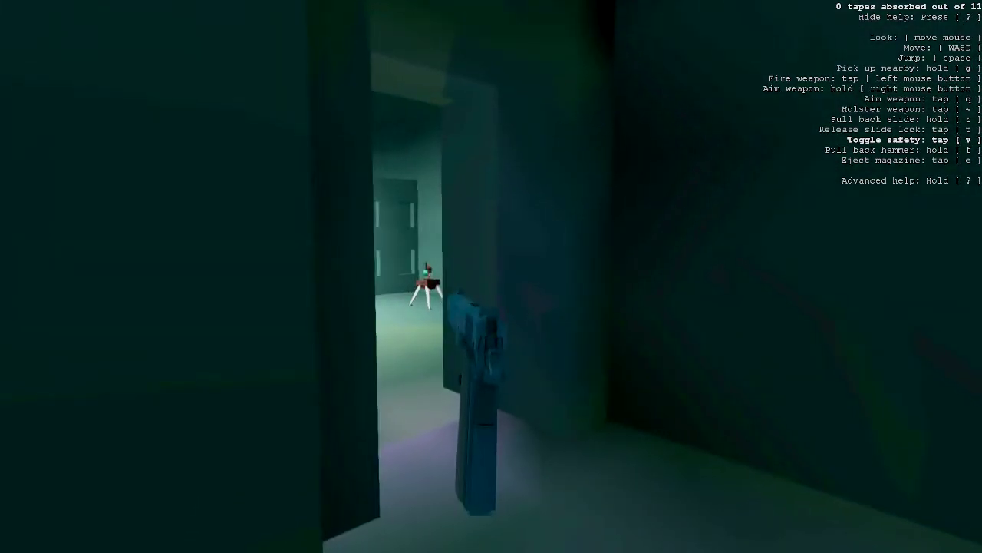
key(w)
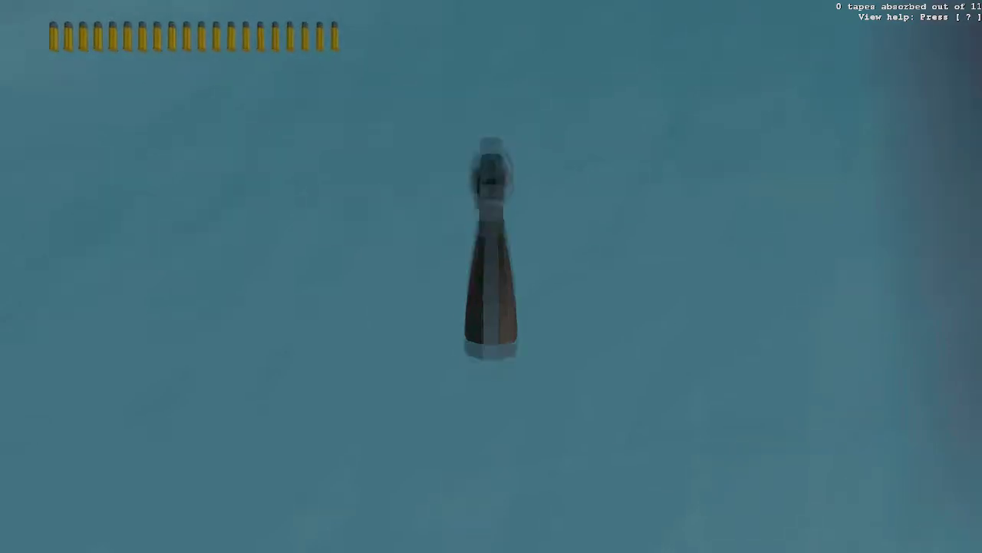
Go through the doorway and down the stairs, looking up at the windows
key(w)
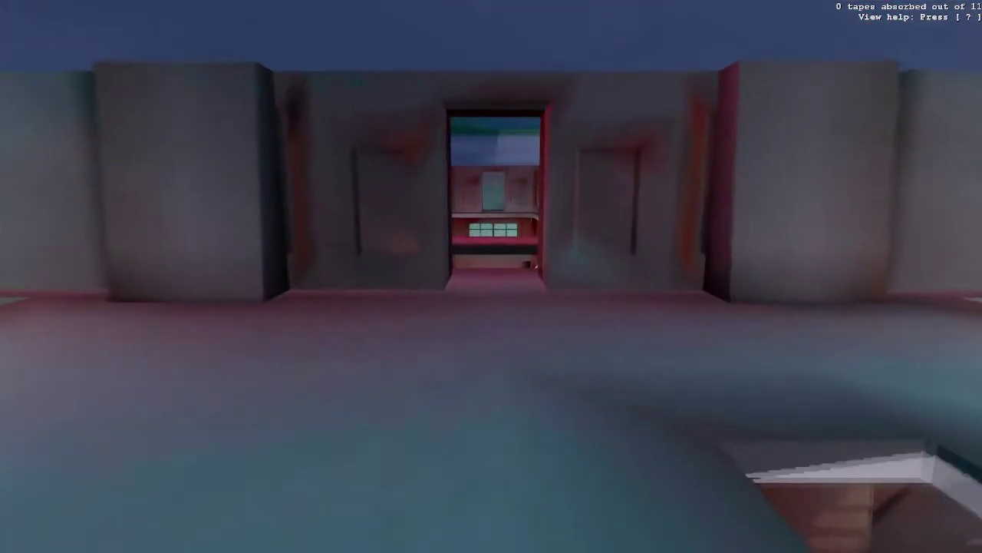
key(w)
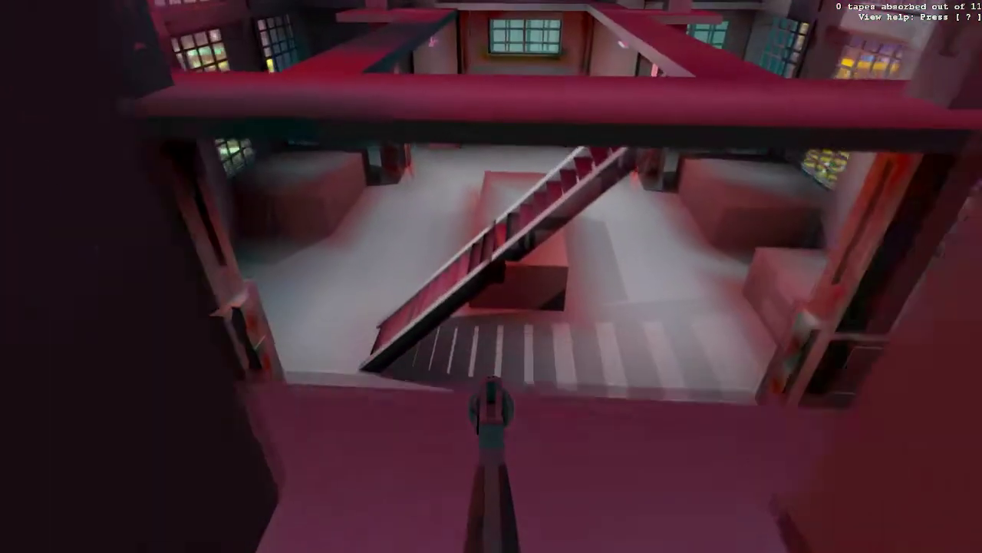
key(w)
key(w)
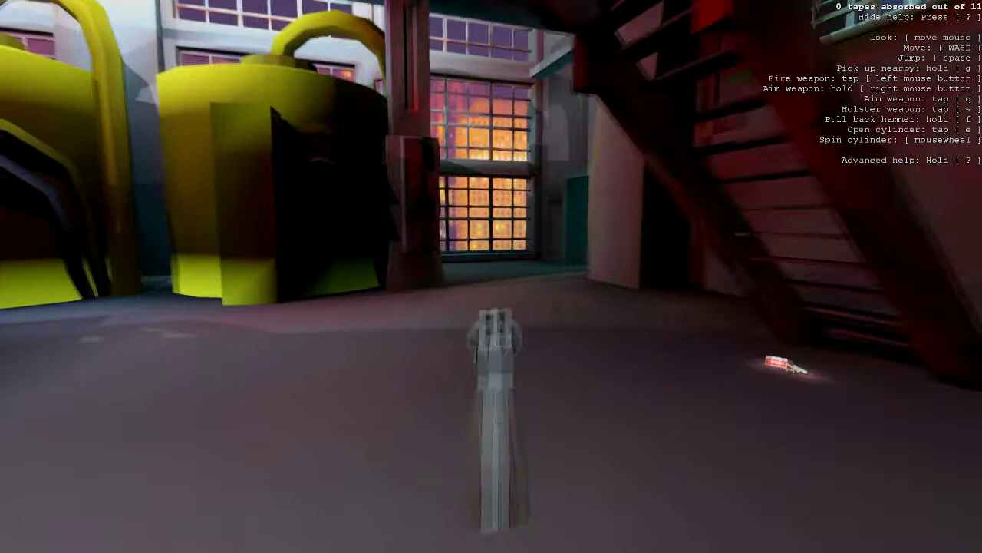
Grab the floor ammo and flashlight, then collect the tape in the dark room
key(g)
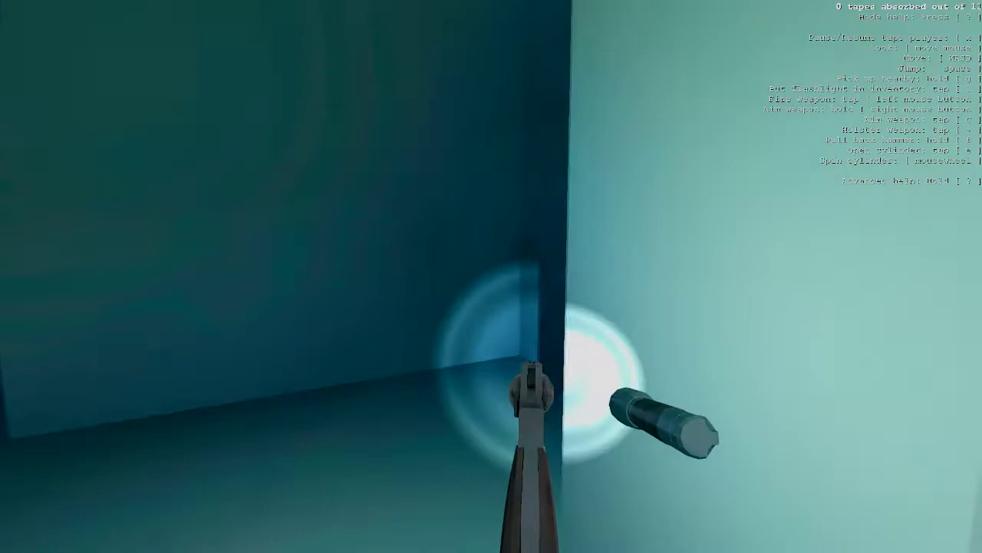
key(g)
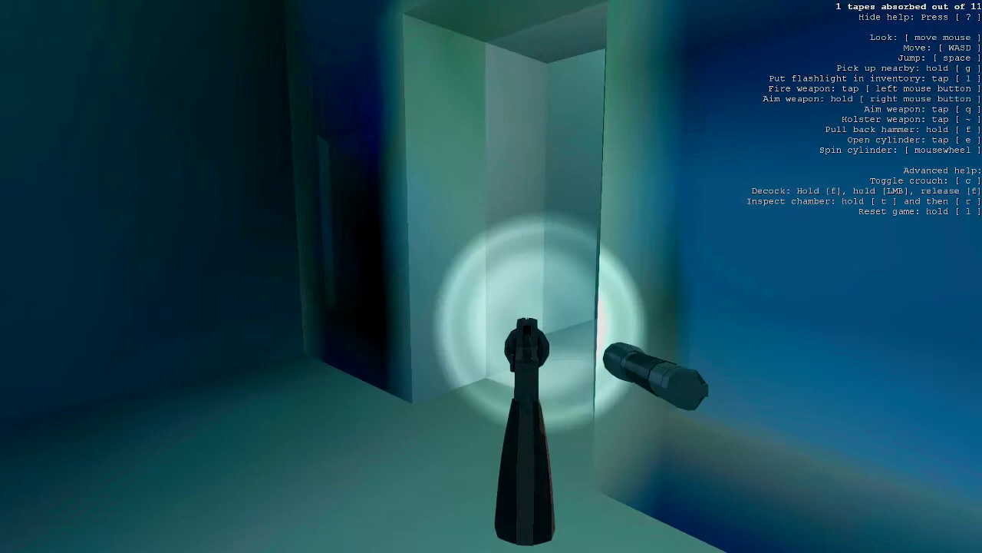
Open the revolver cylinder to check its rounds, then close it and aim
key(e)
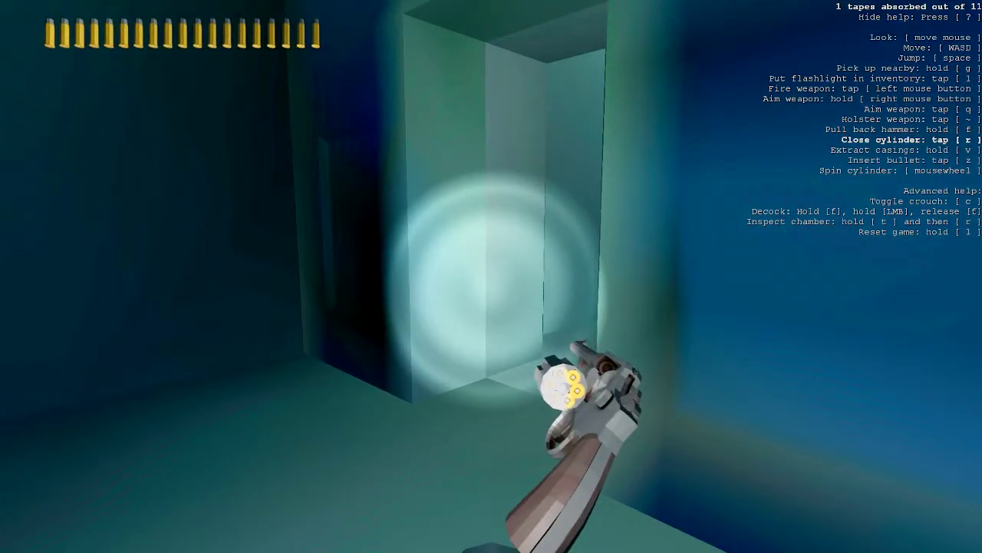
key(r)
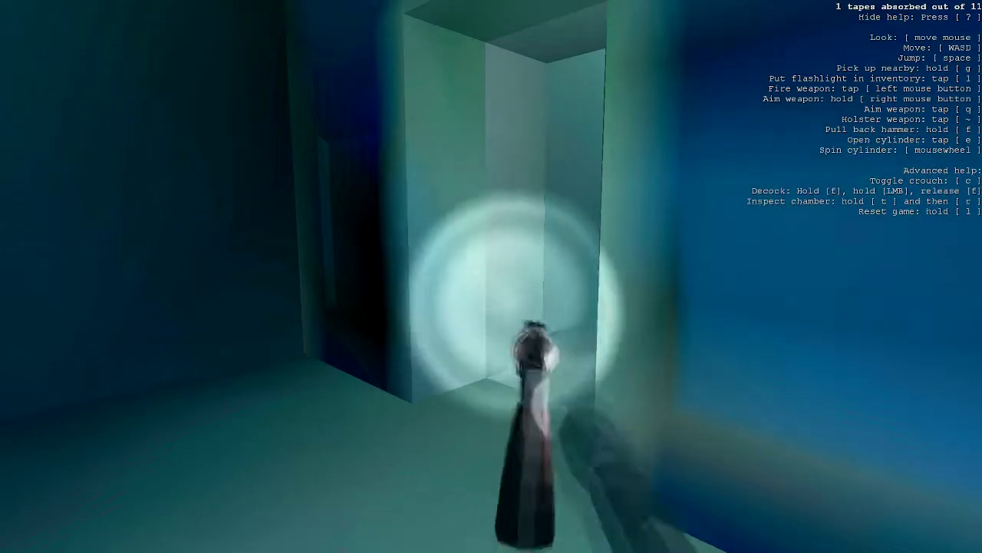
key(w)
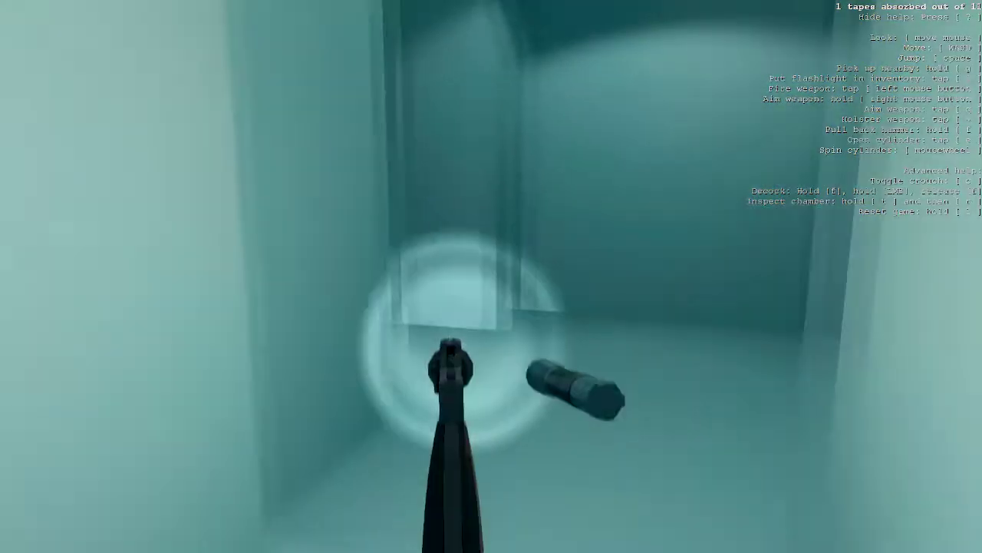
Walk the pale corridor toward the doorway with lit windows
key(w)
key(w)
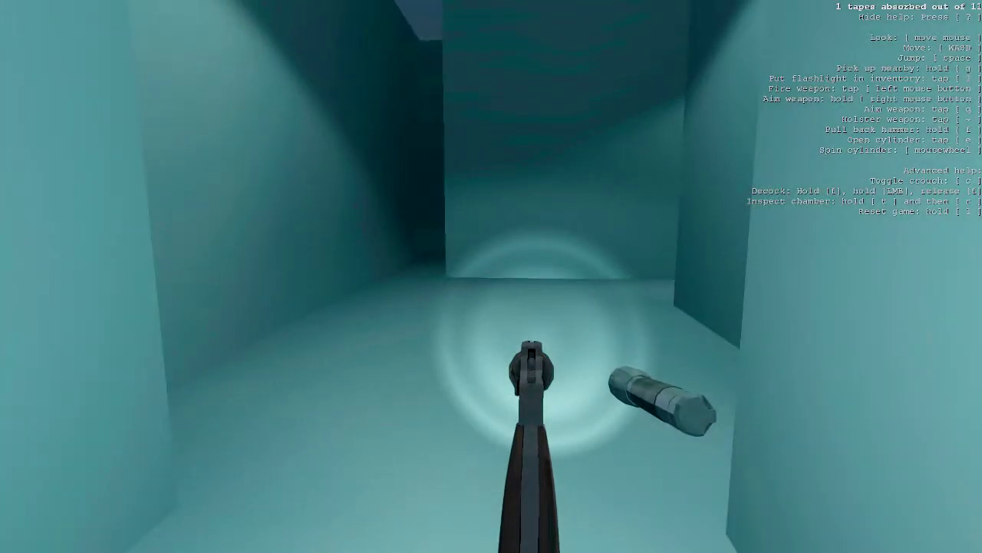
key(w)
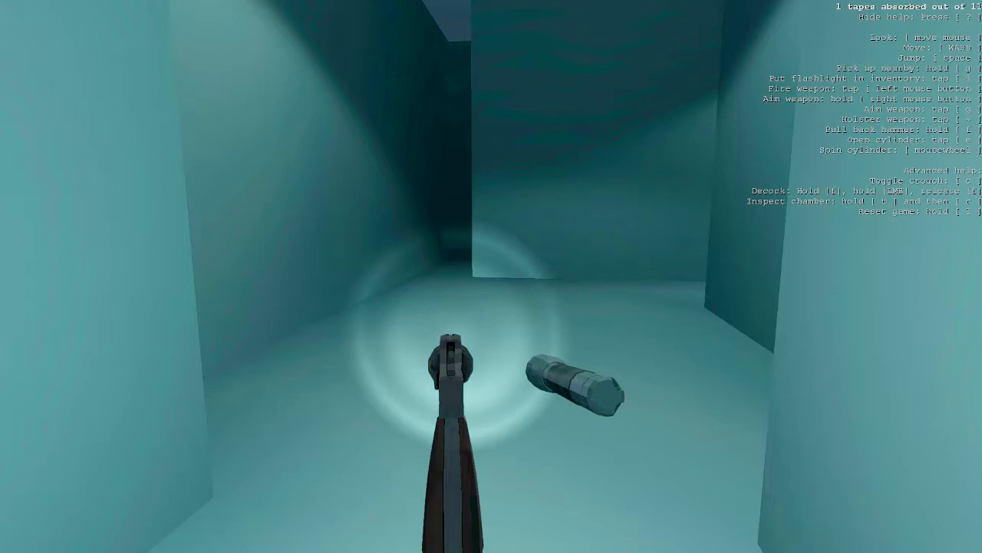
key(w)
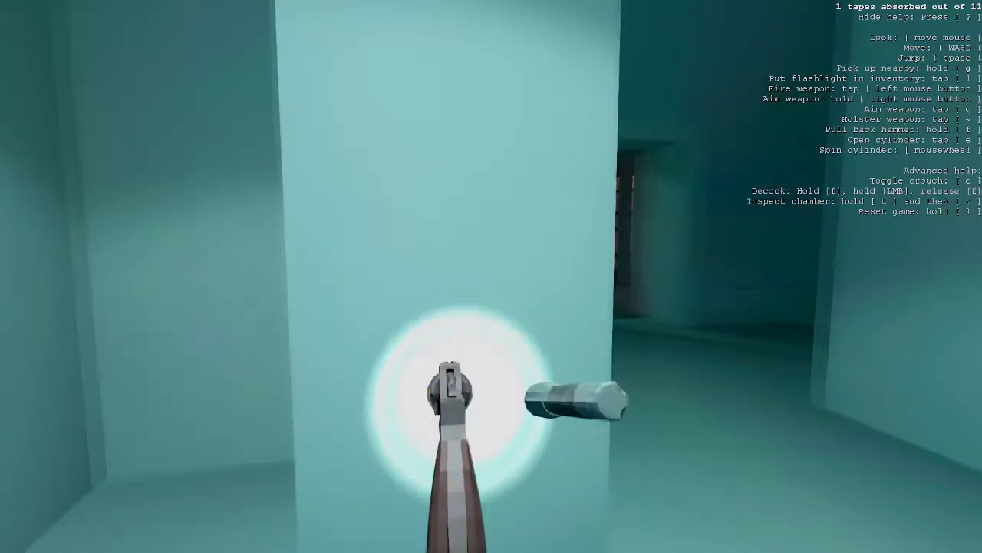
Pass through the doorway into the large hall with lit windows
key(w)
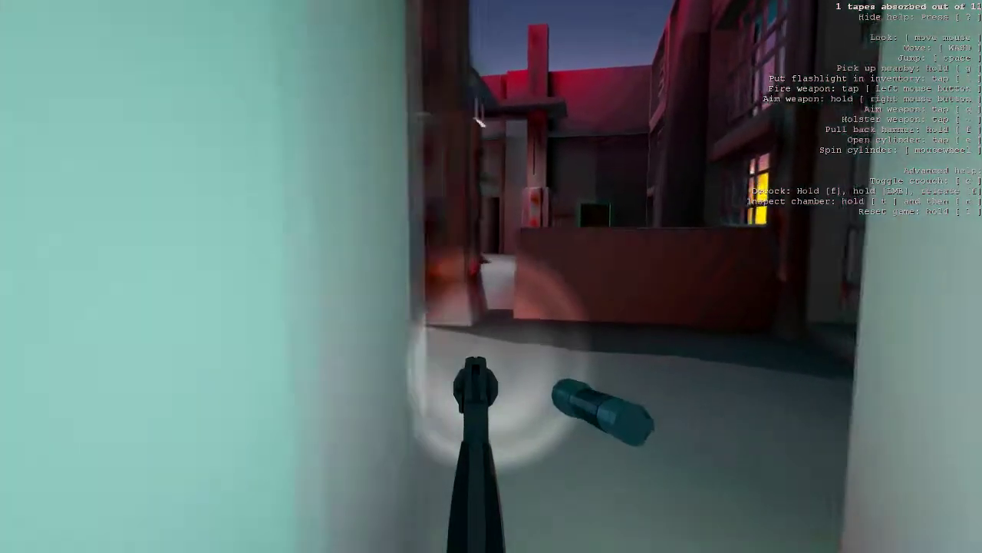
key(w)
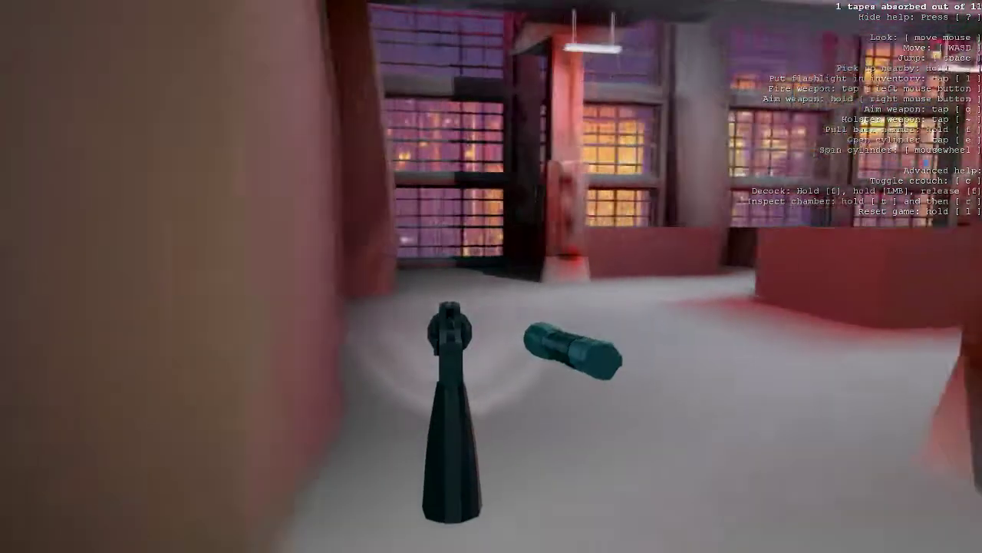
key(w)
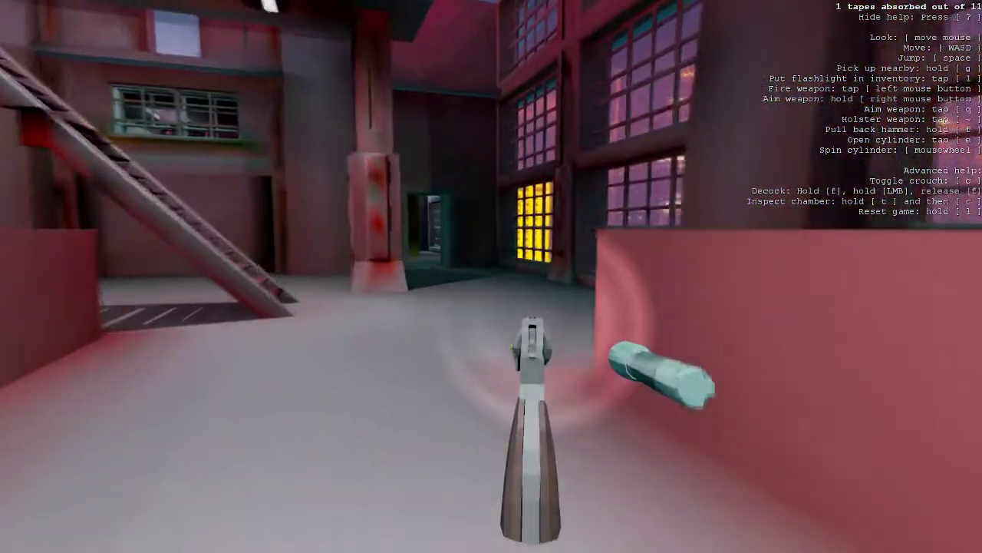
key(w)
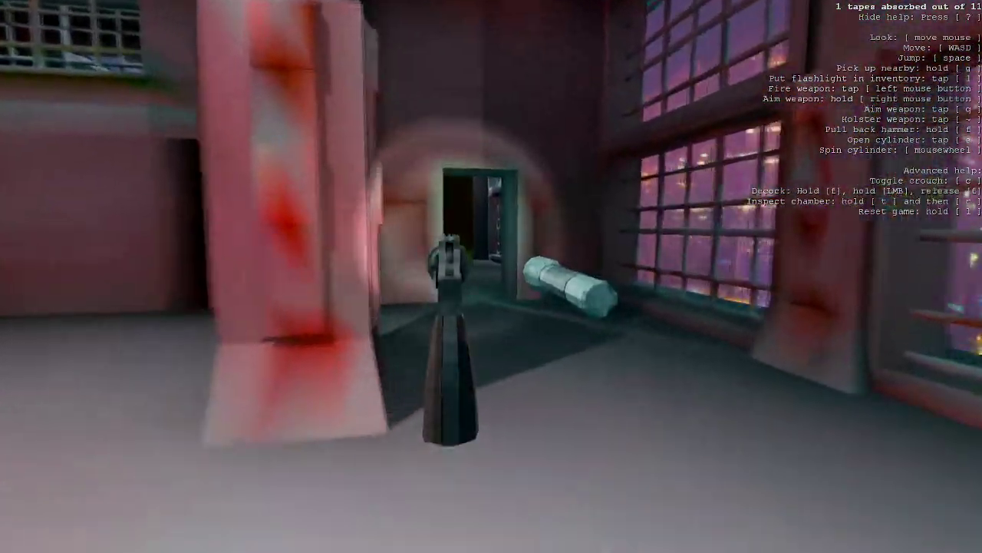
Approach the staircase and open the revolver cylinder to load bullets
key(w)
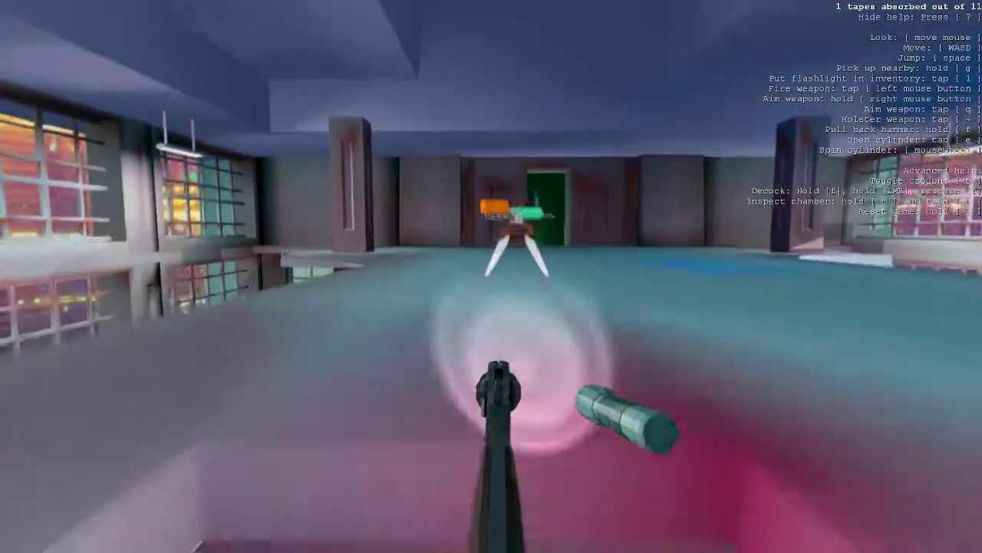
key(w)
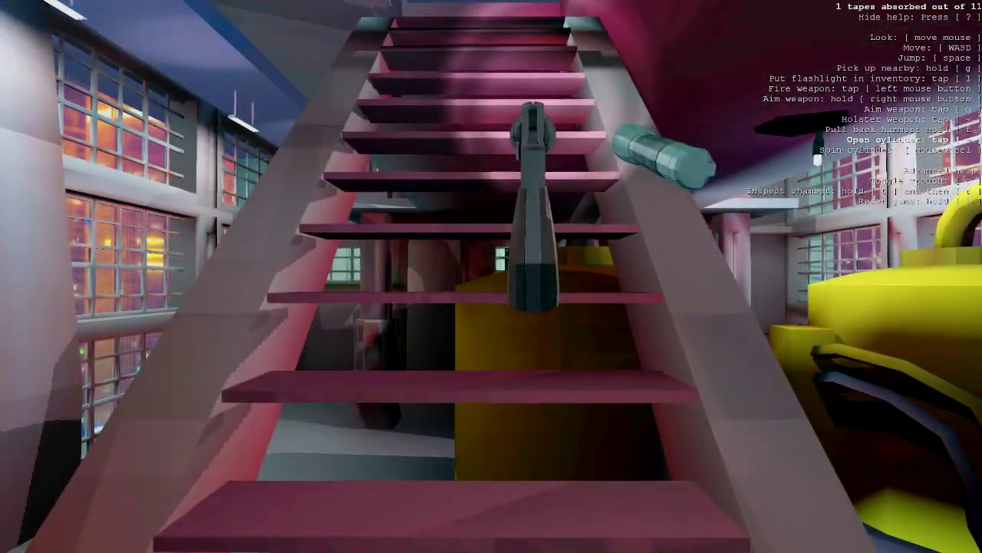
key(e)
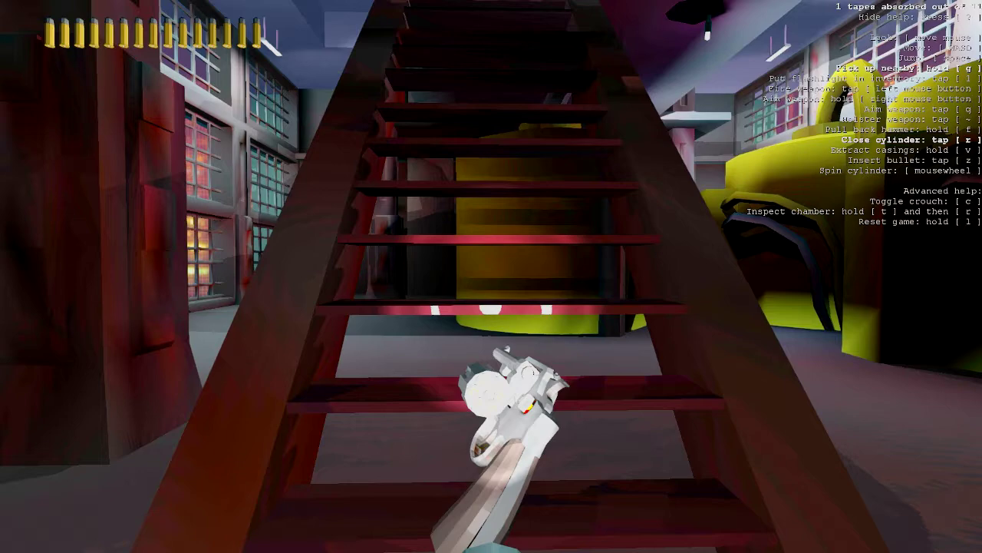
Close the revolver cylinder and climb the stairs to the upper floor
key(r)
key(asciitilde)
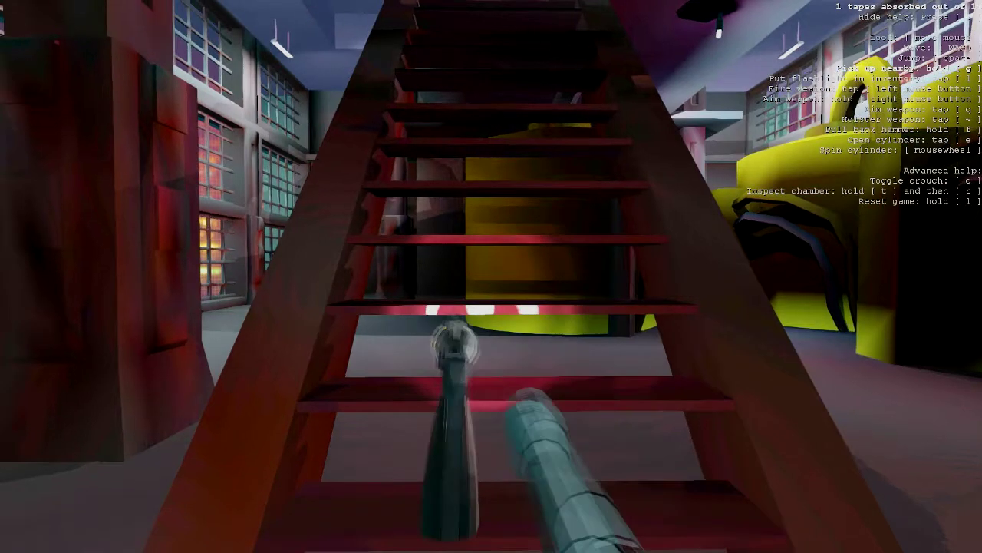
key(w)
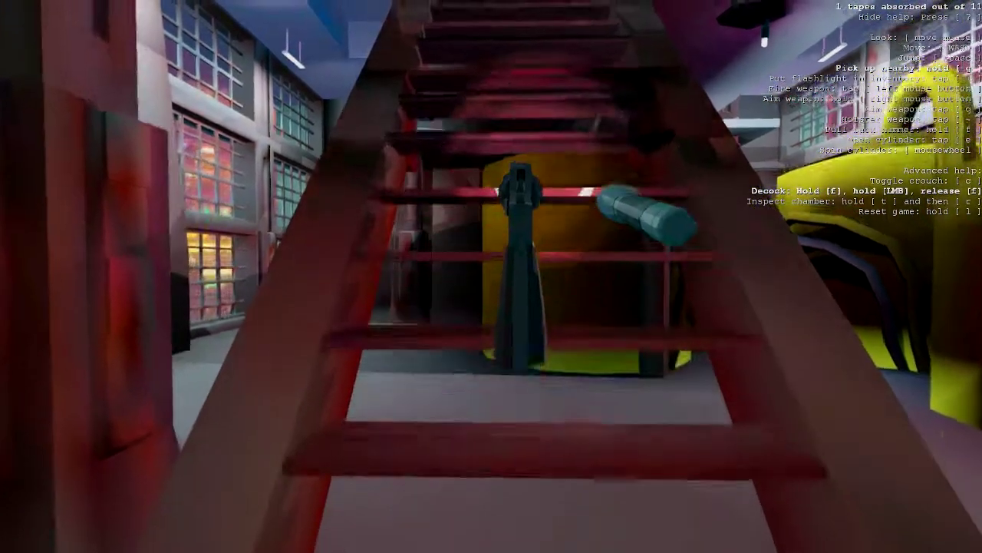
key(w)
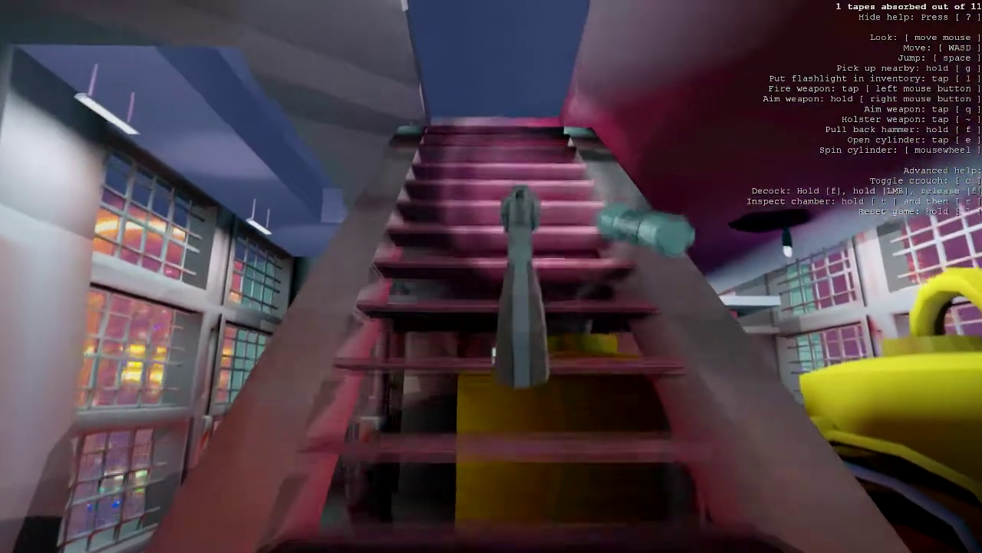
key(w)
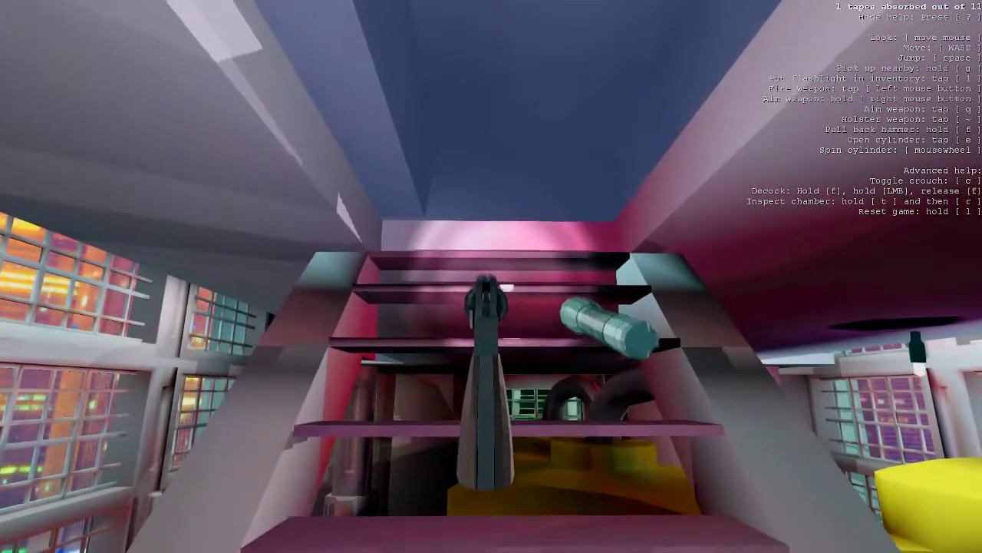
Cross the upper hall to the standing figure
key(w)
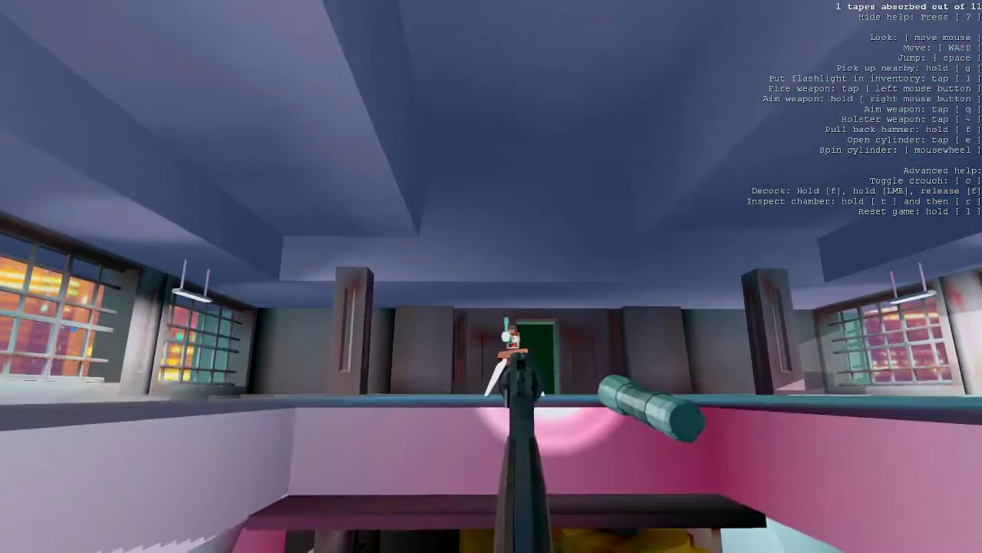
key(w)
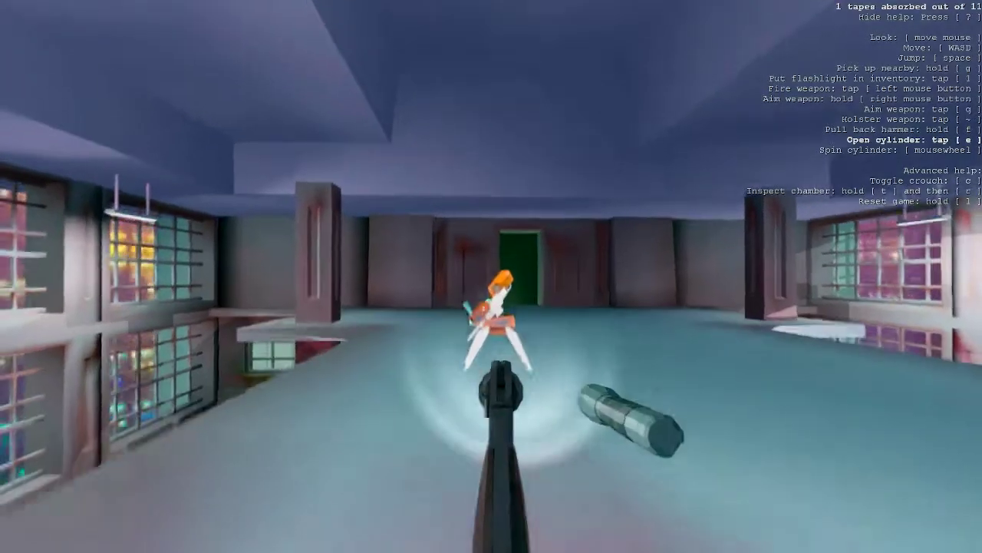
key(w)
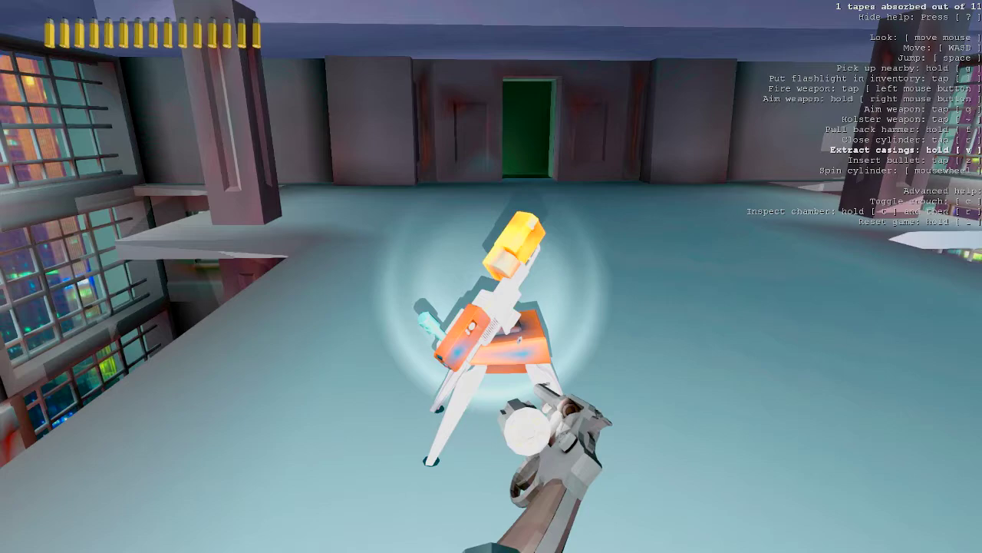
Descend the green stairwell, open the cylinder and inspect the loose bullets
key(w)
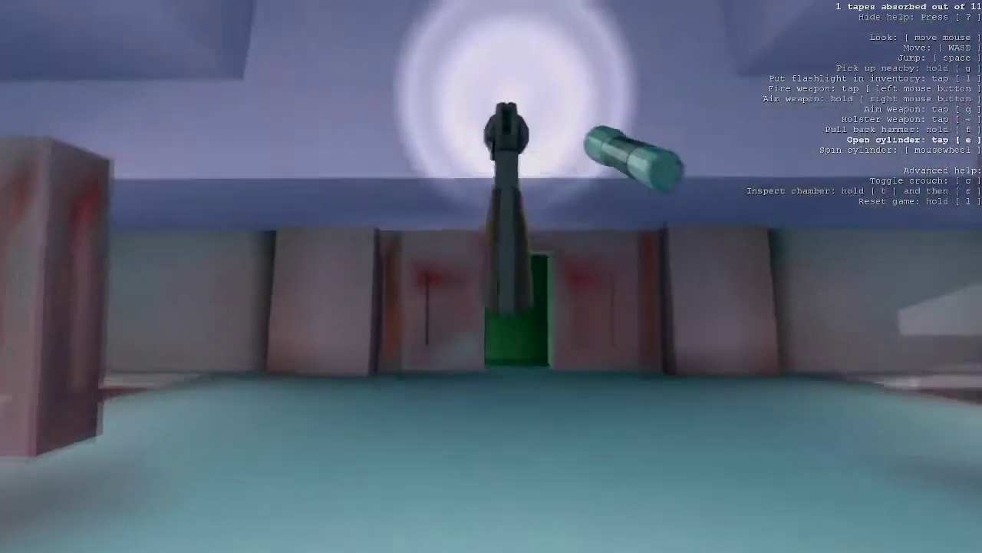
key(w)
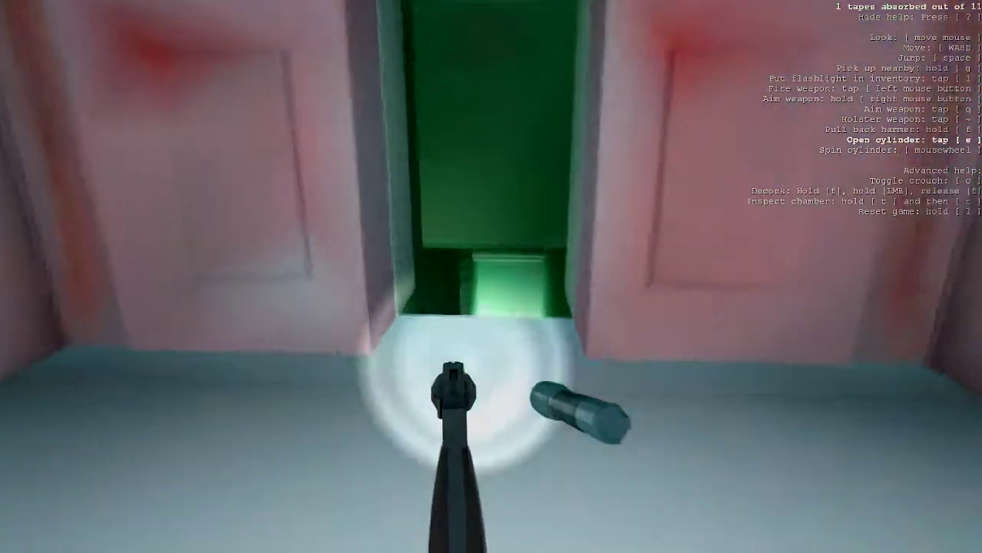
key(w)
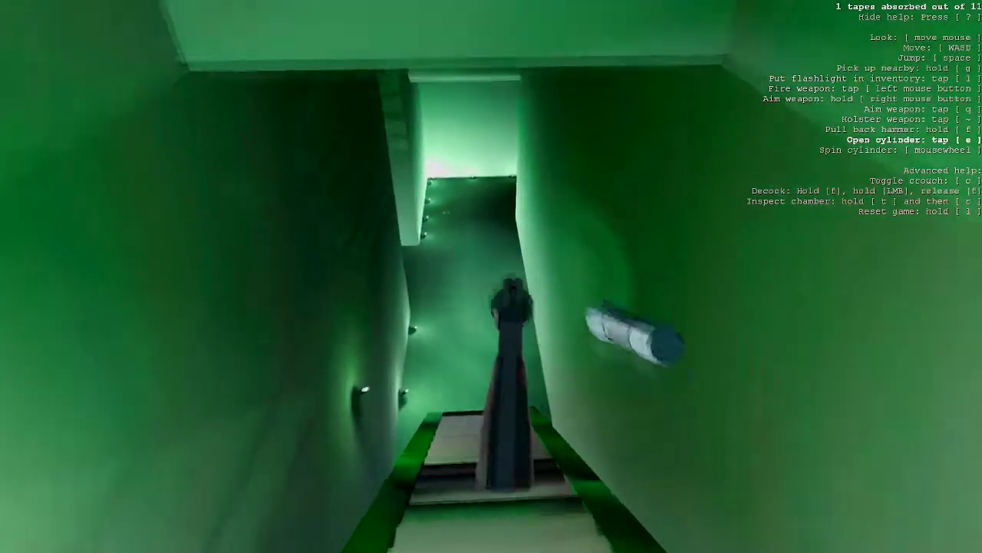
key(w)
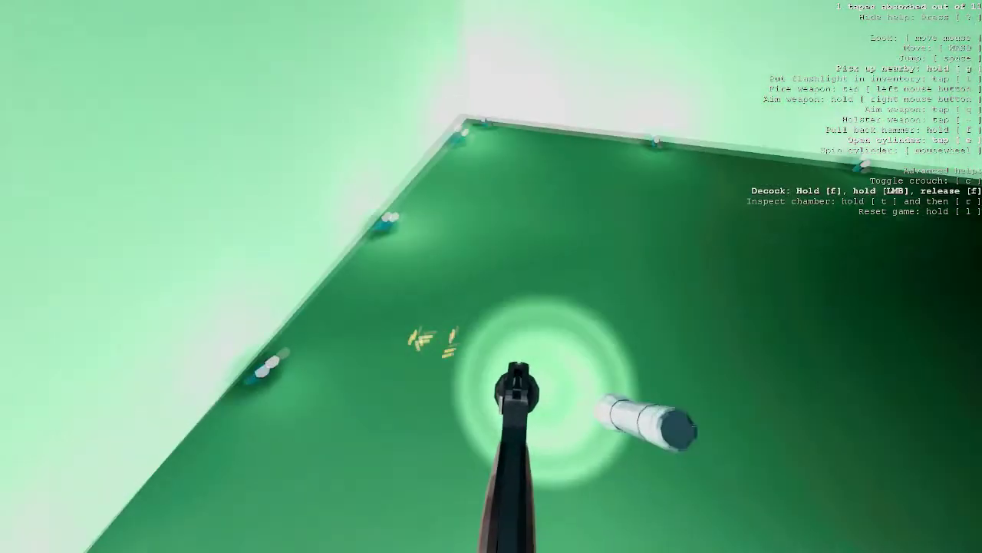
key(e)
key(w)
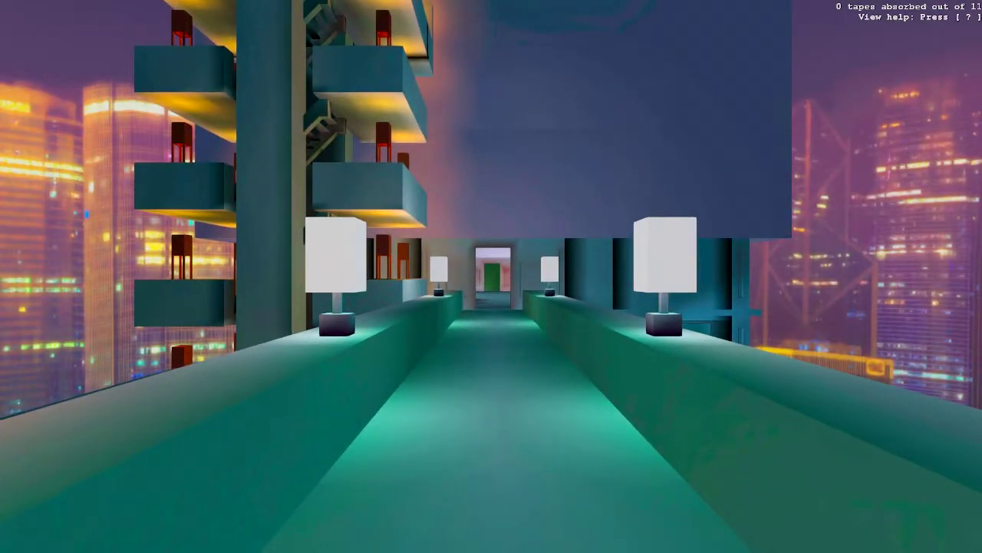
Walk the lamp-lined walkway onto the rooftop with the pistol lowered
key(w)
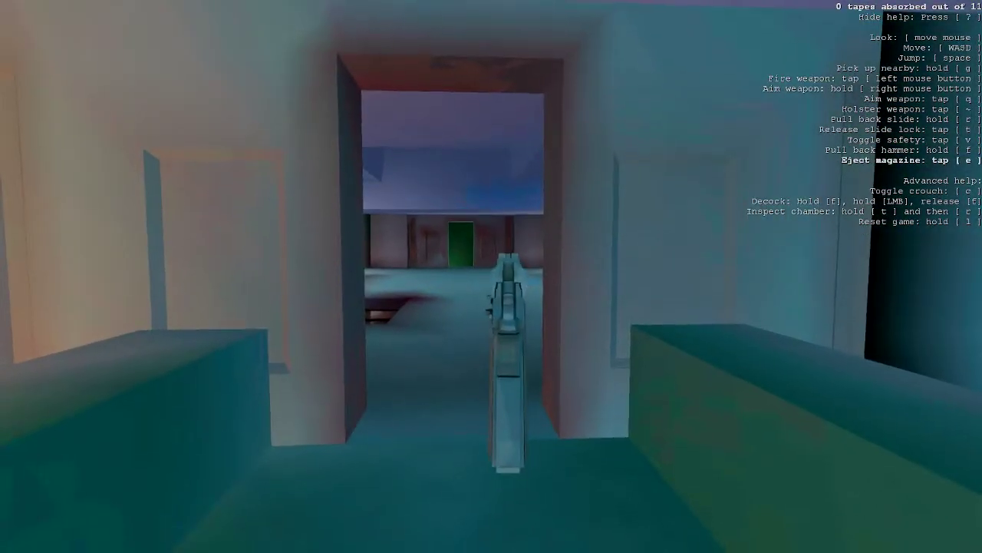
key(q)
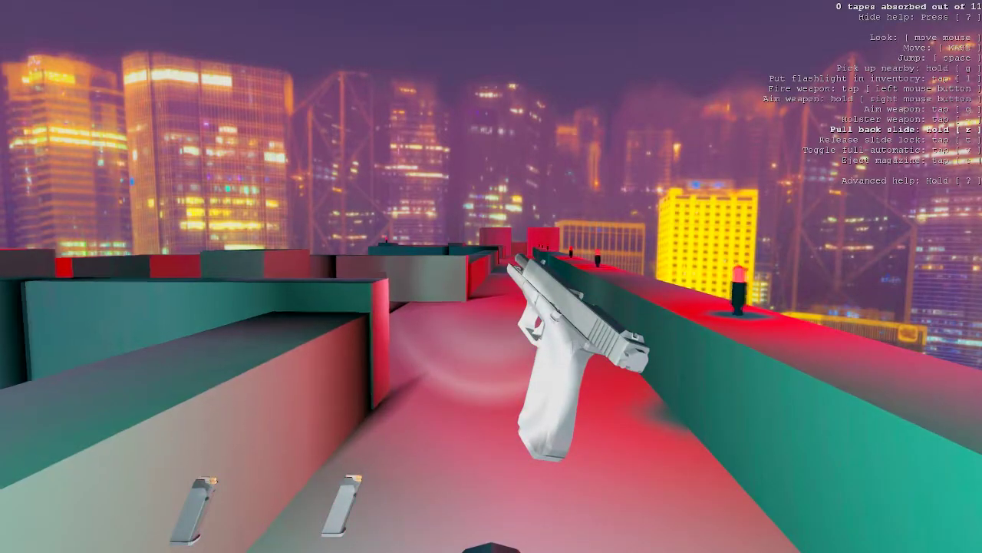
Aim and rack the pistol's slide, then move through the teal structure toward its stairs
key(q)
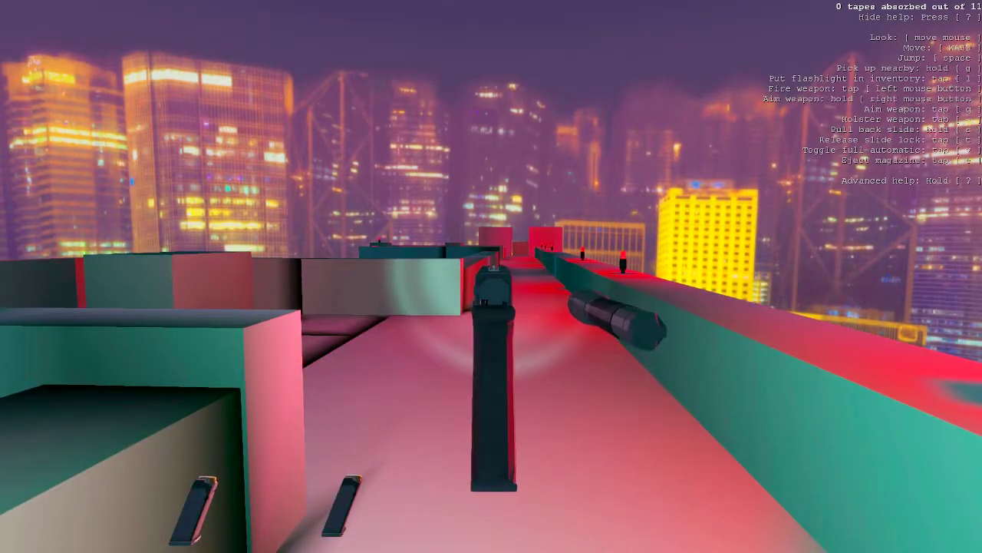
key(g)
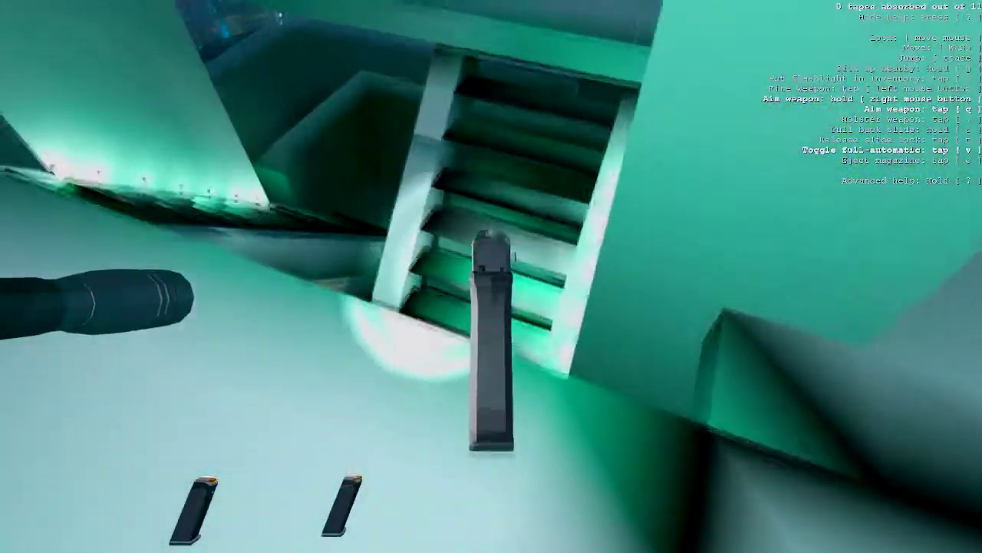
key(w)
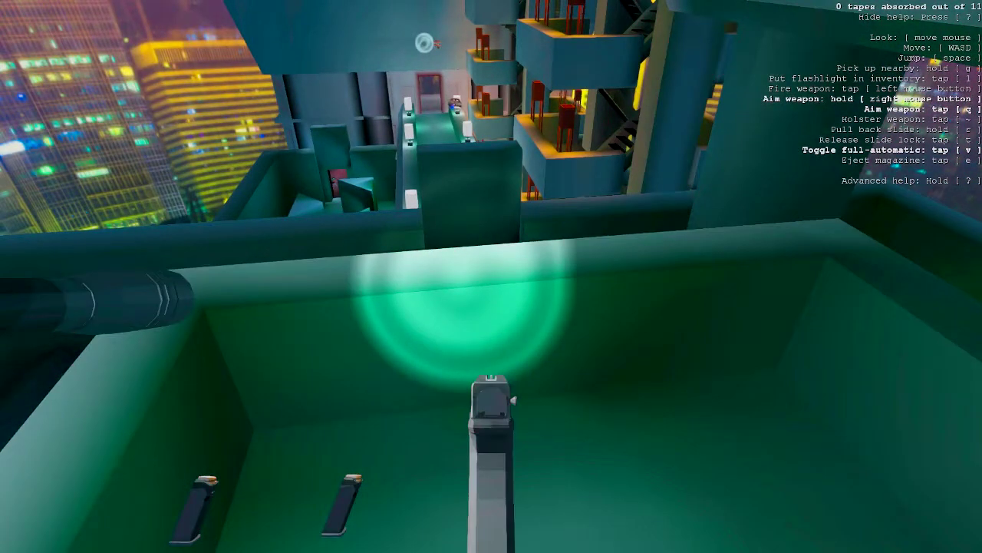
key(w)
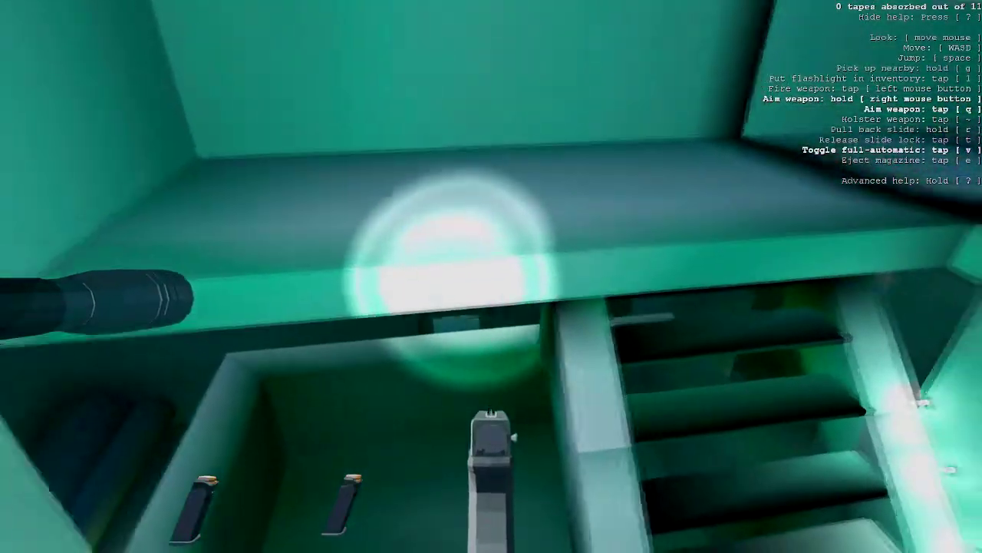
key(w)
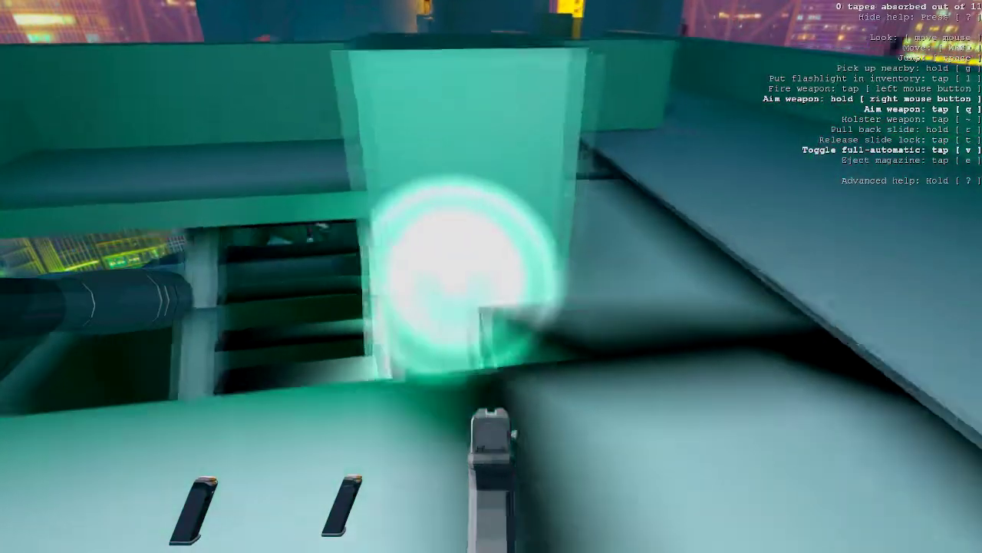
Eject the pistol magazine, load a spare from inventory, and raise the pistol
key(w)
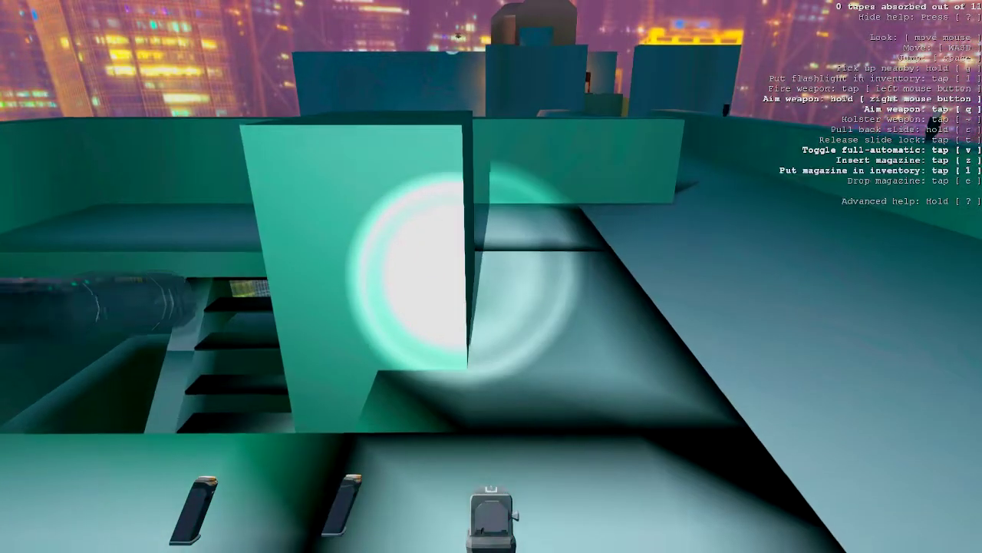
key(z)
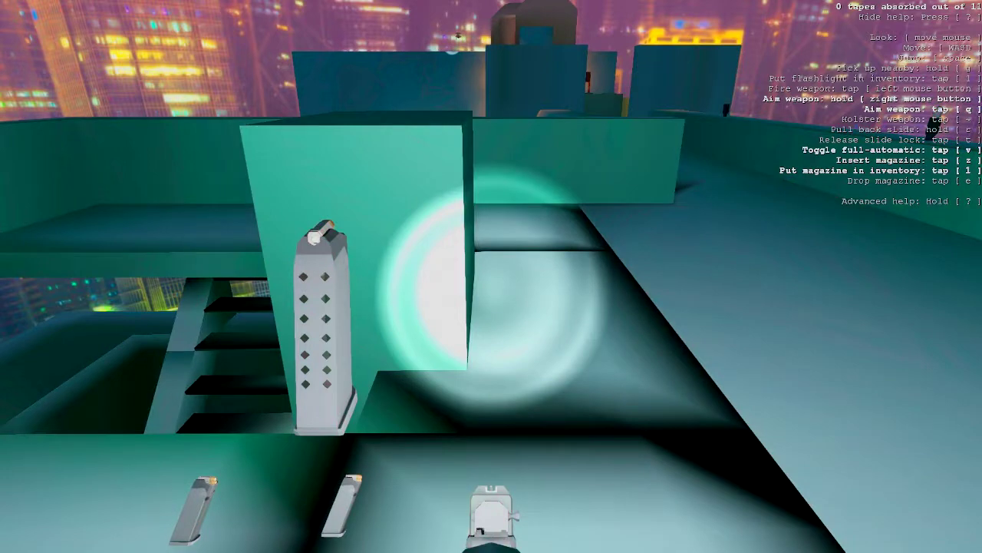
key(1)
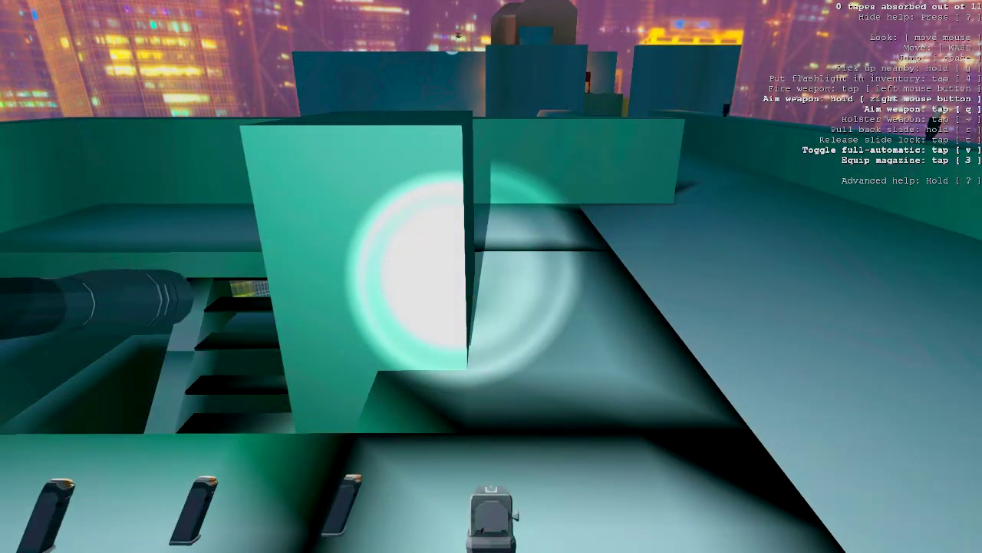
key(3)
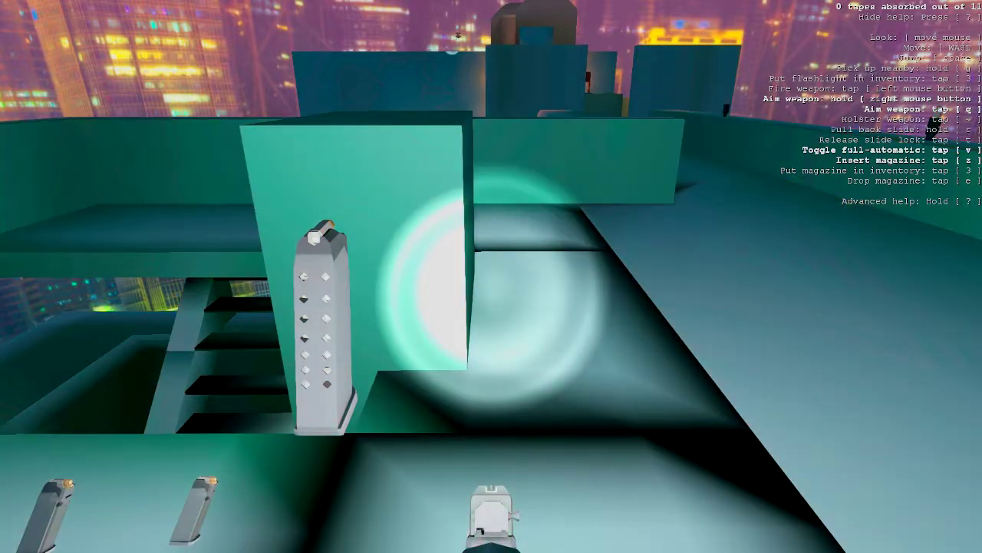
key(z)
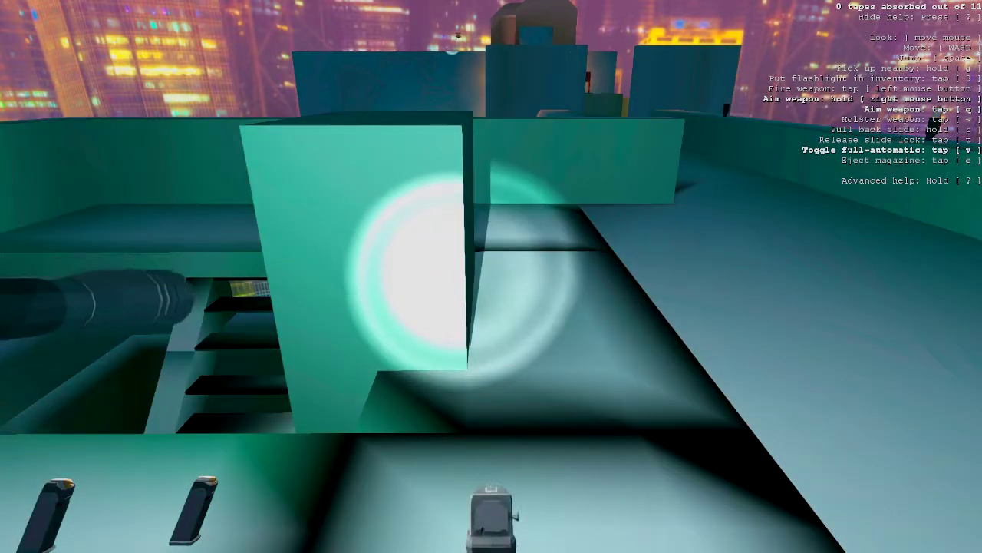
key(q)
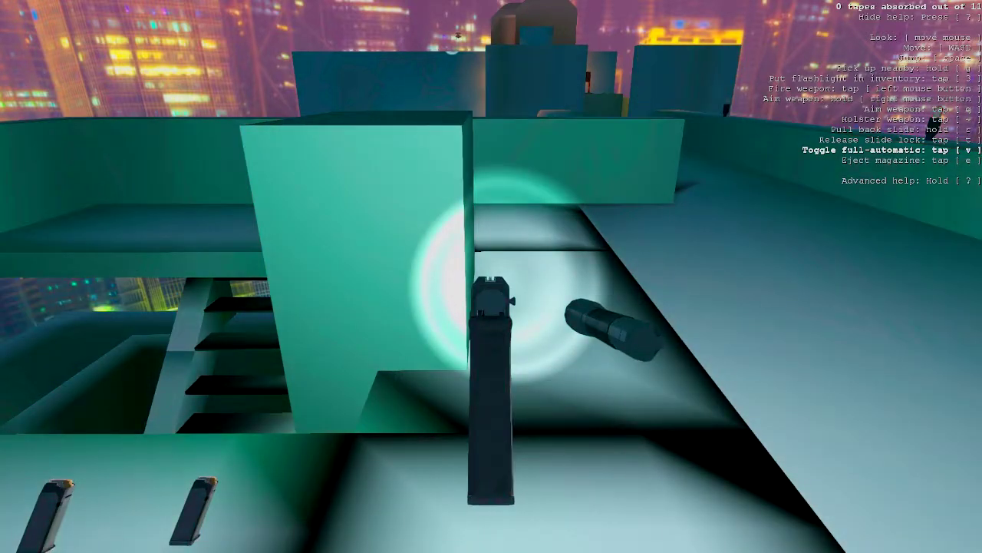
Walk down the rooftop stairwell and past the green wall to the corridor doorway
key(w)
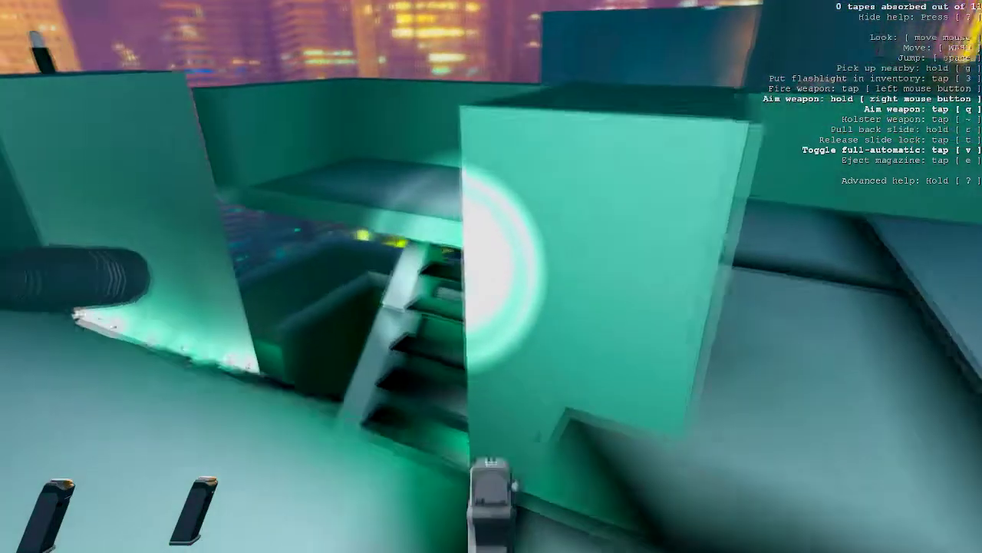
key(w)
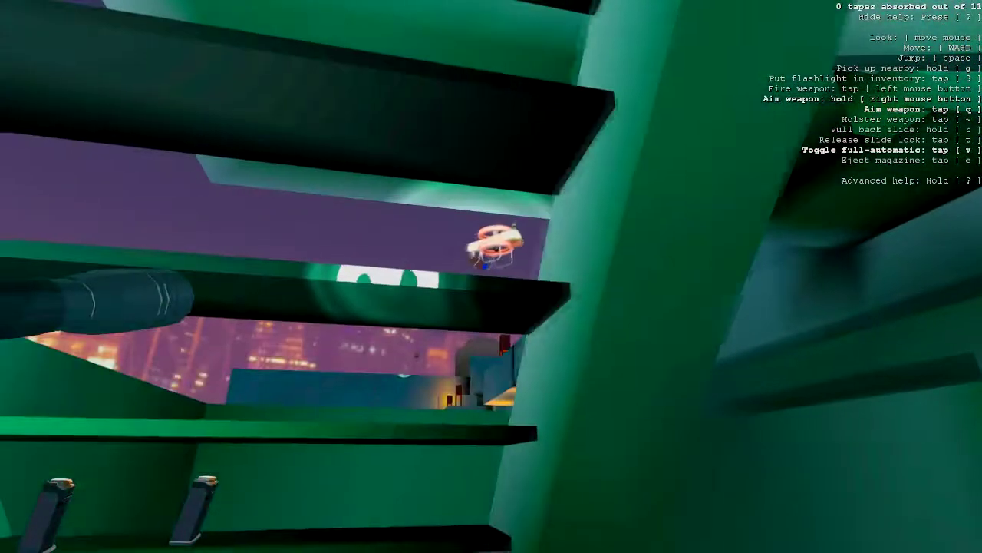
key(w)
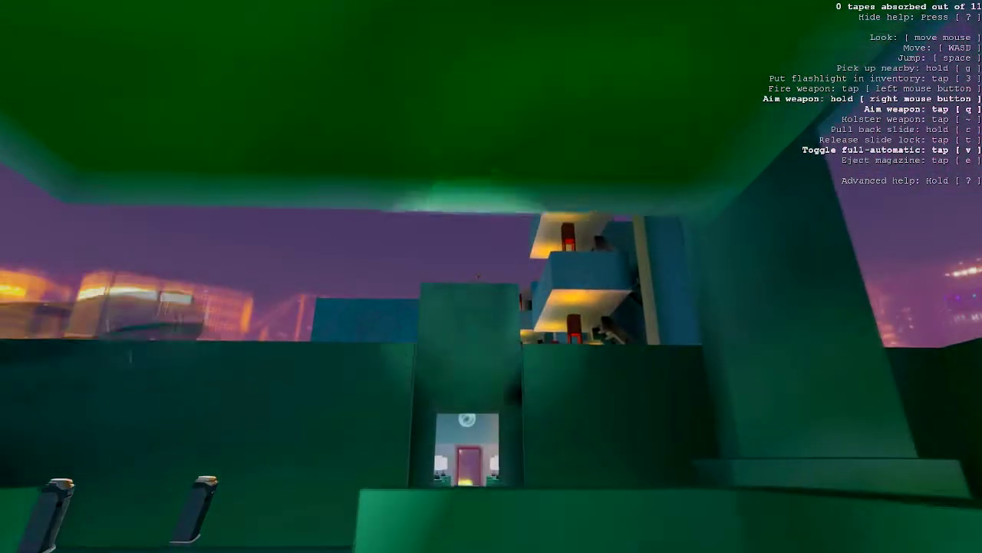
key(w)
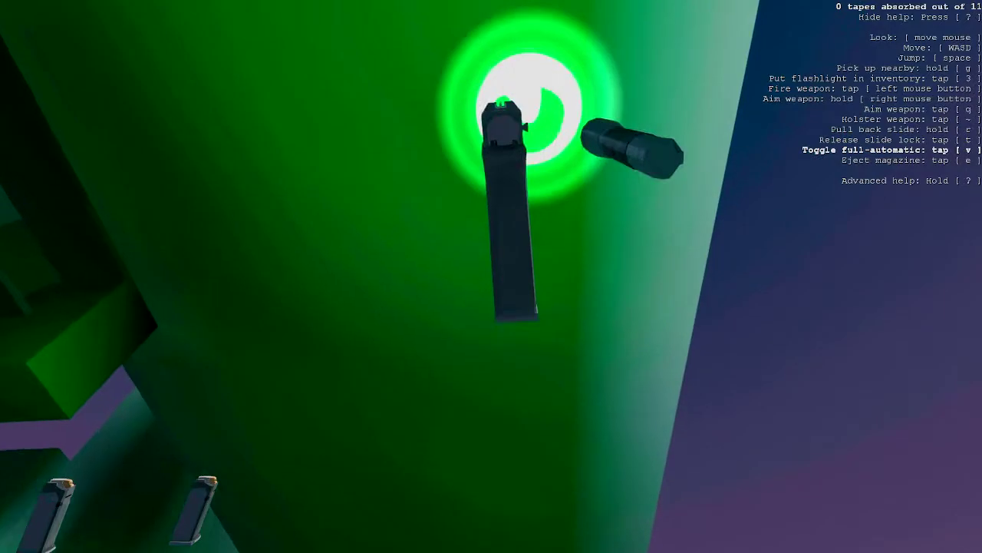
key(w)
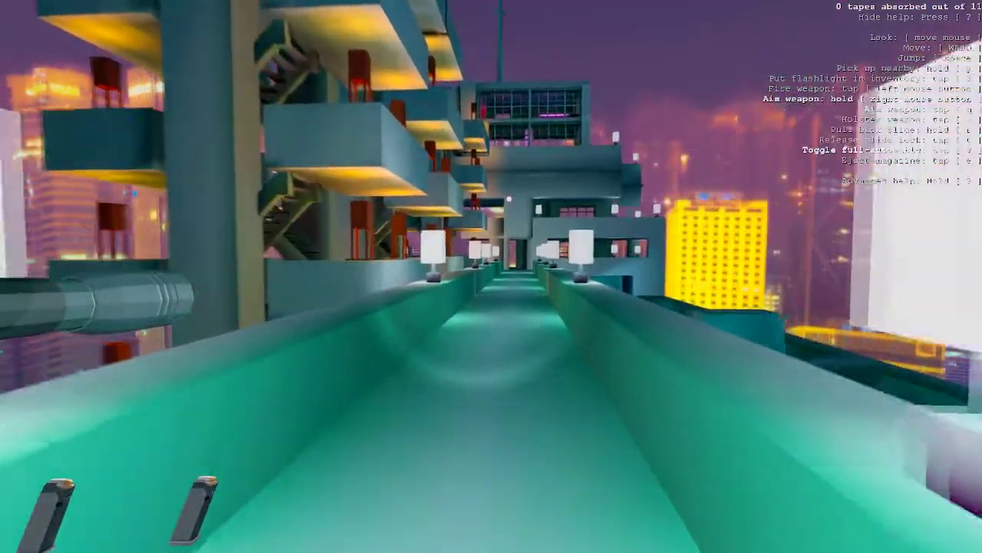
Walk a short way along the lamp-lined walkway
key(w)
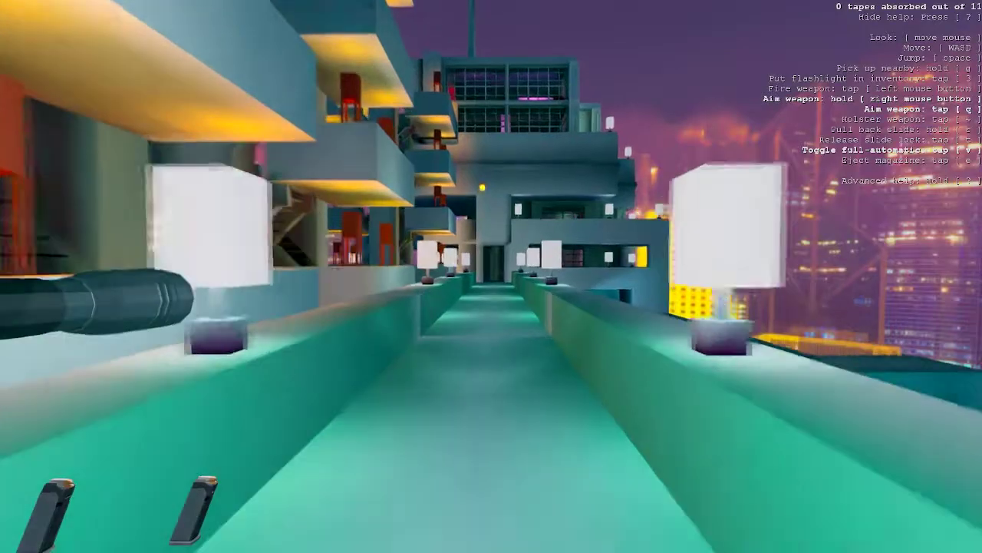
key(w)
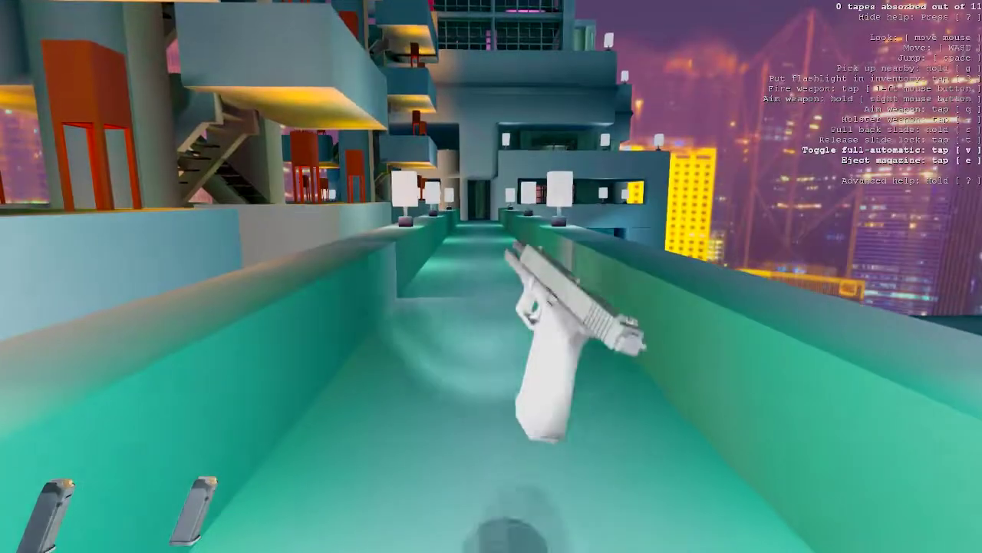
key(w)
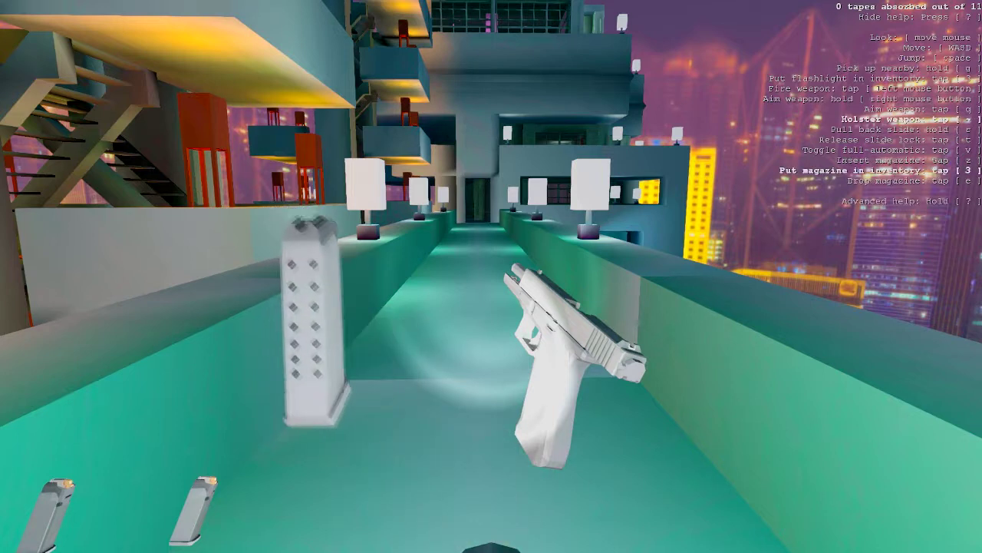
Cycle magazines between hand and inventory until a fresh one is held
key(3)
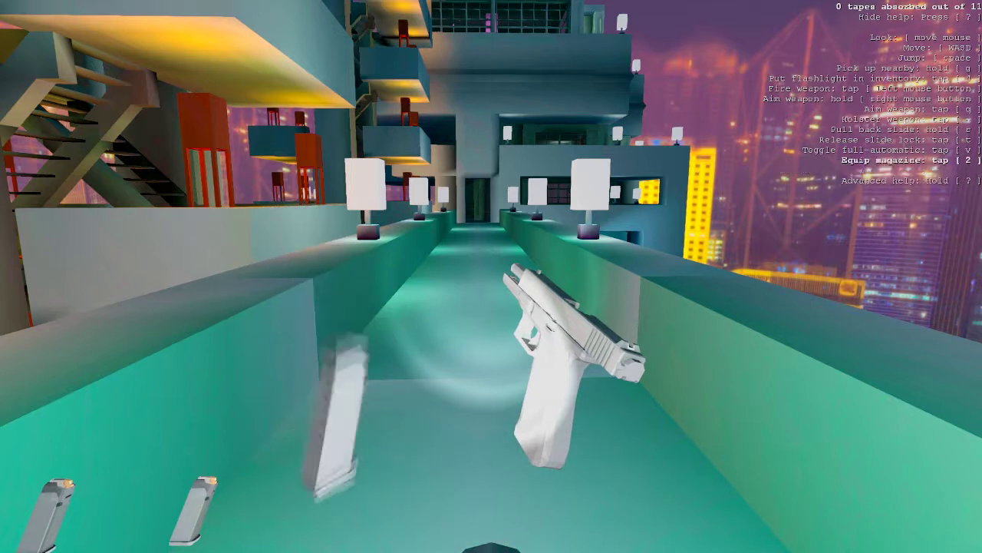
key(2)
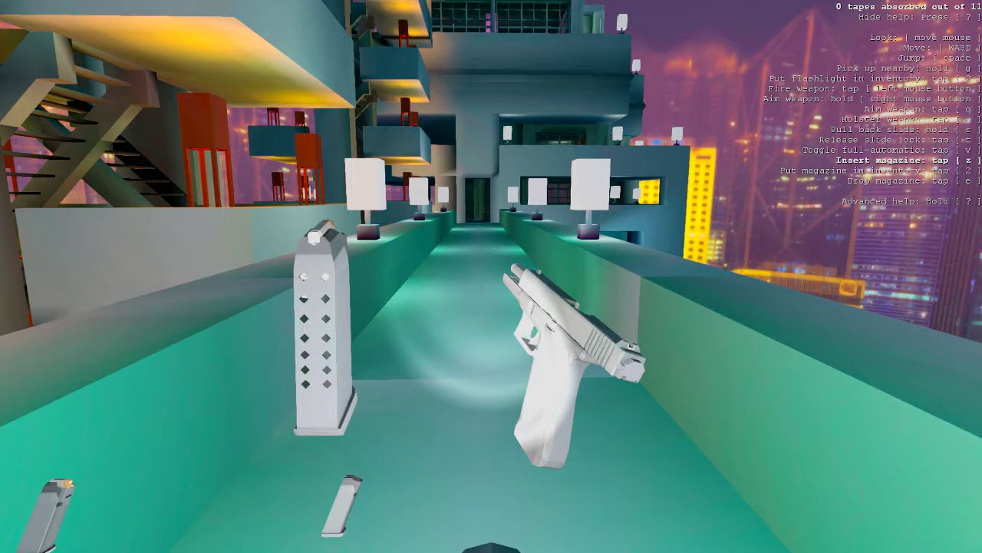
key(2)
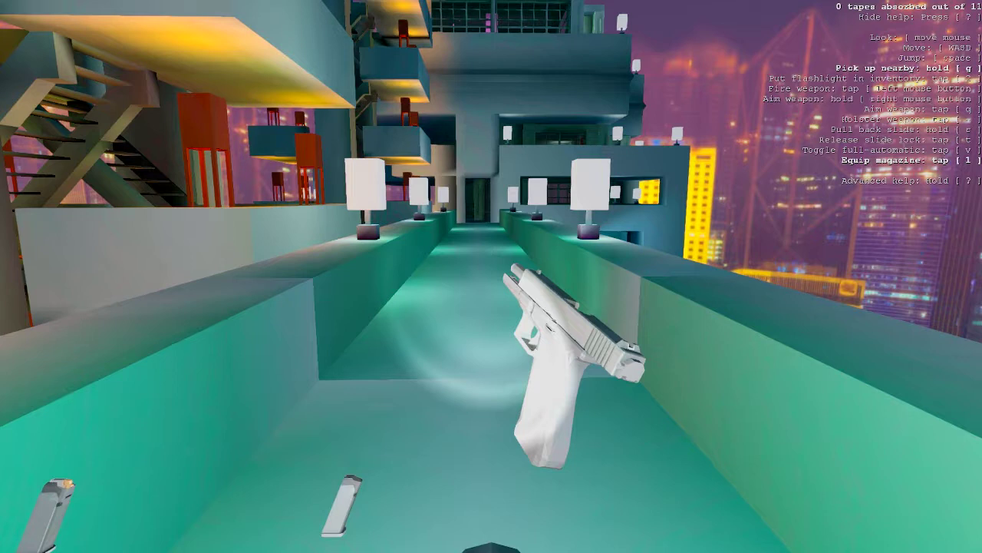
key(1)
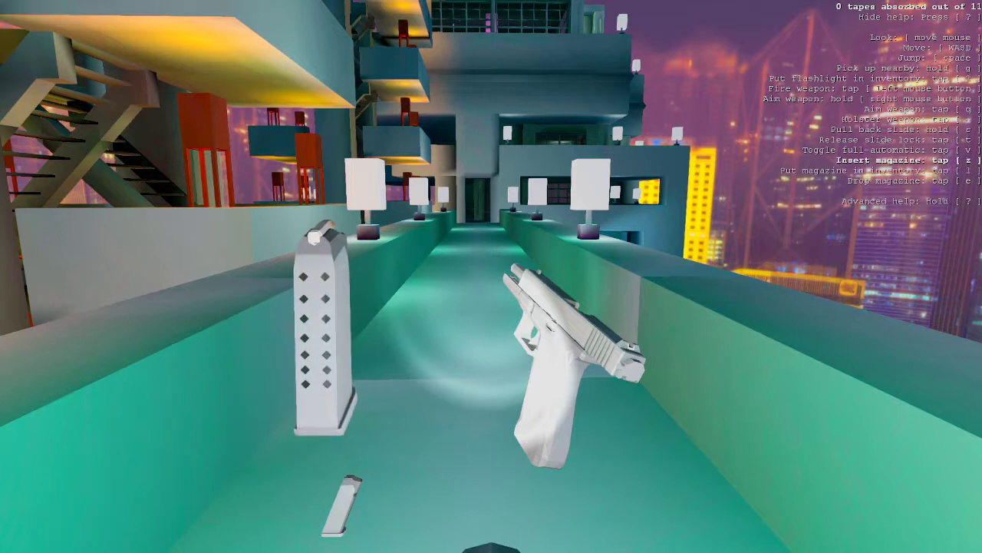
key(grave)
key(grave)
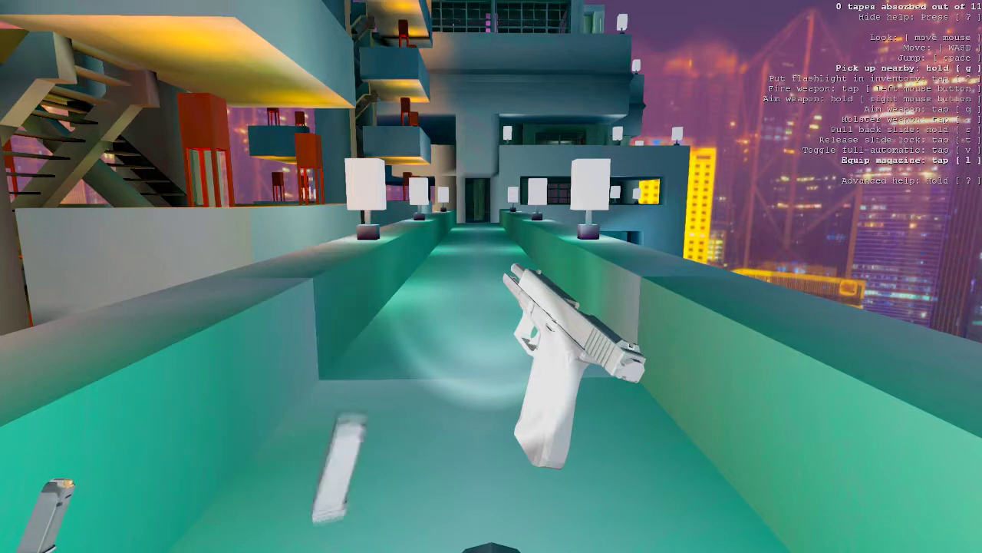
key(1)
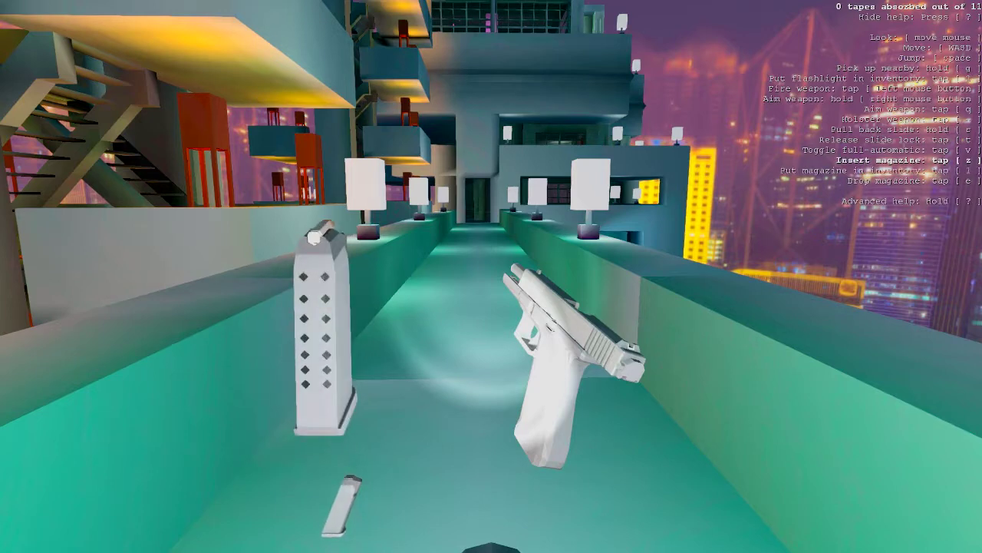
Insert the magazine, chamber a round, holster the pistol, and walk toward the building
key(z)
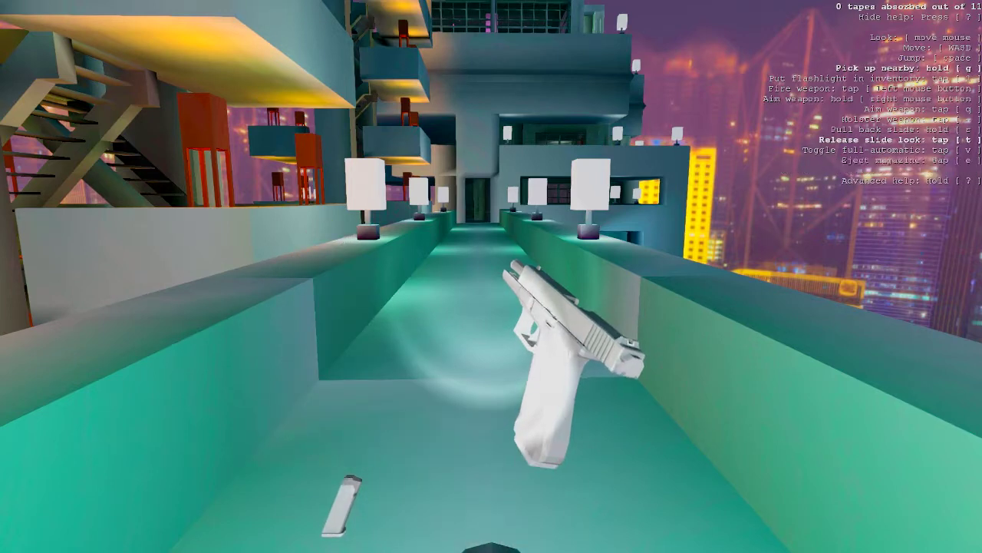
key(t)
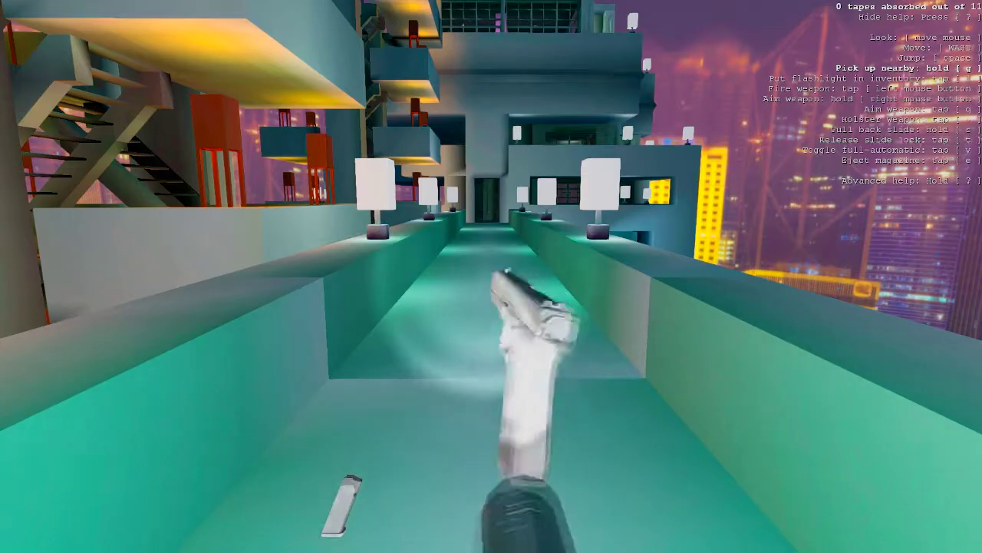
key(grave)
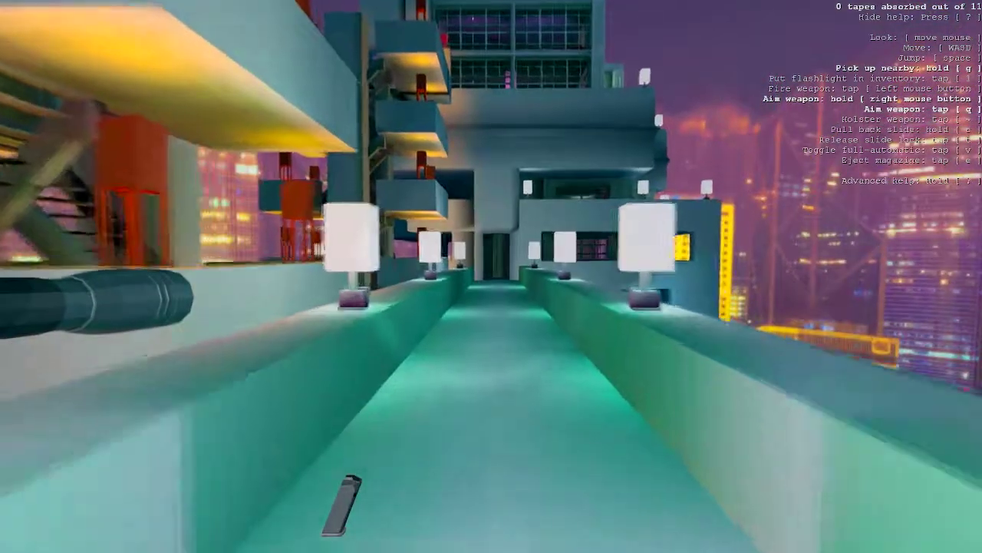
key(w)
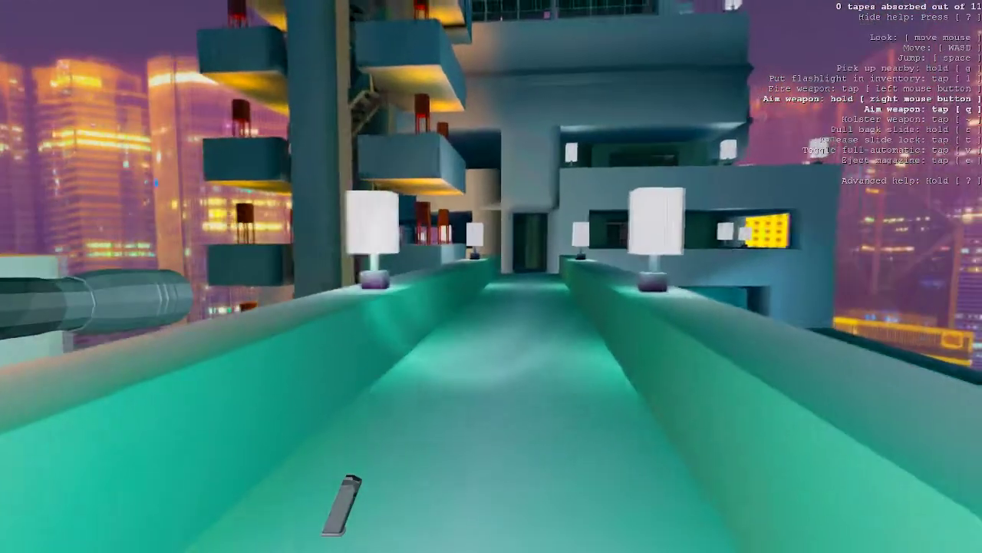
key(w)
key(w)
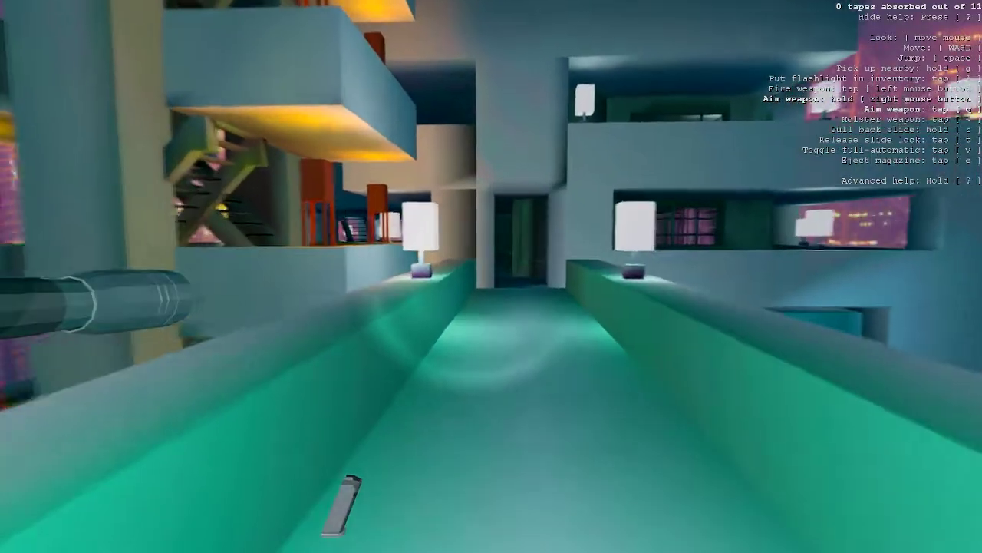
key(w)
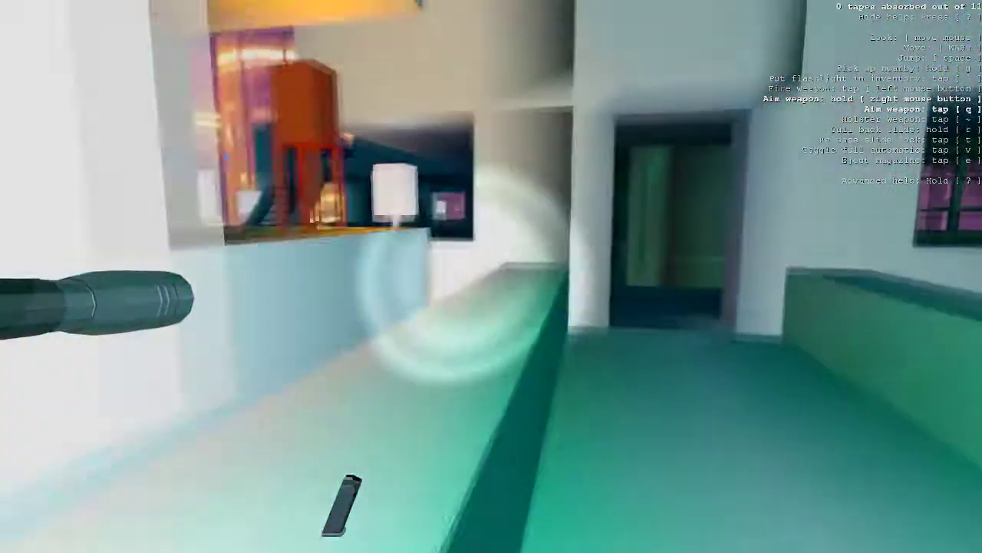
key(w)
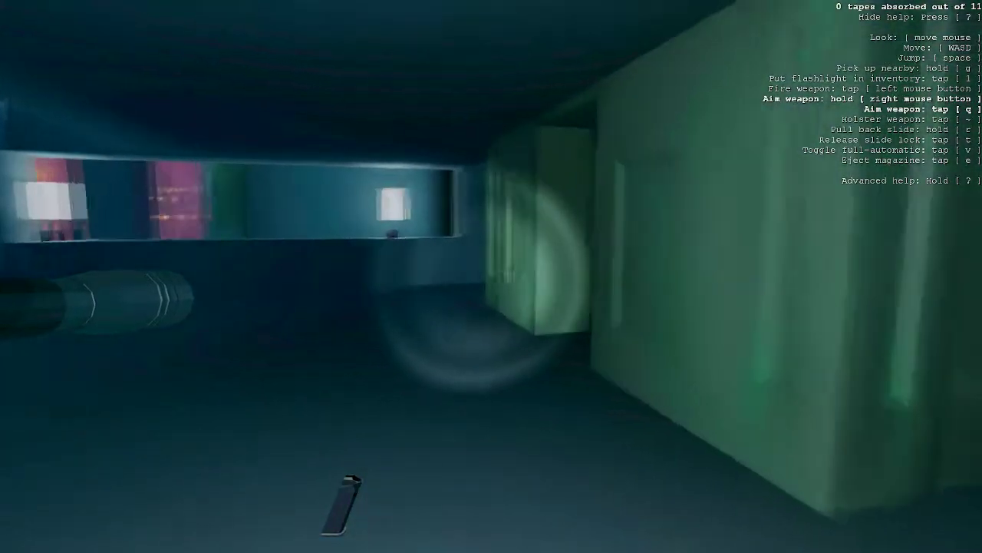
Walk through the green-wall doorway and corridor into the lit-window room
key(w)
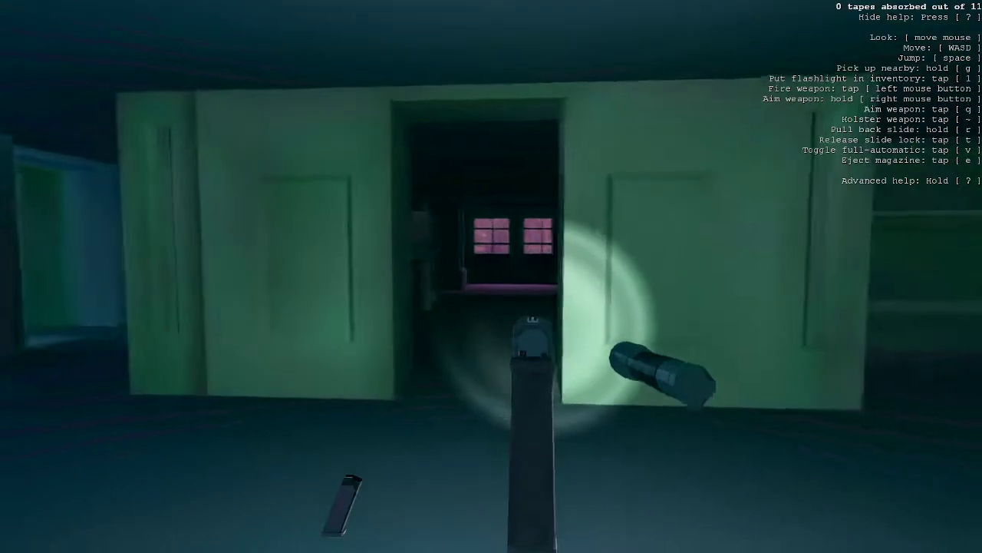
key(w)
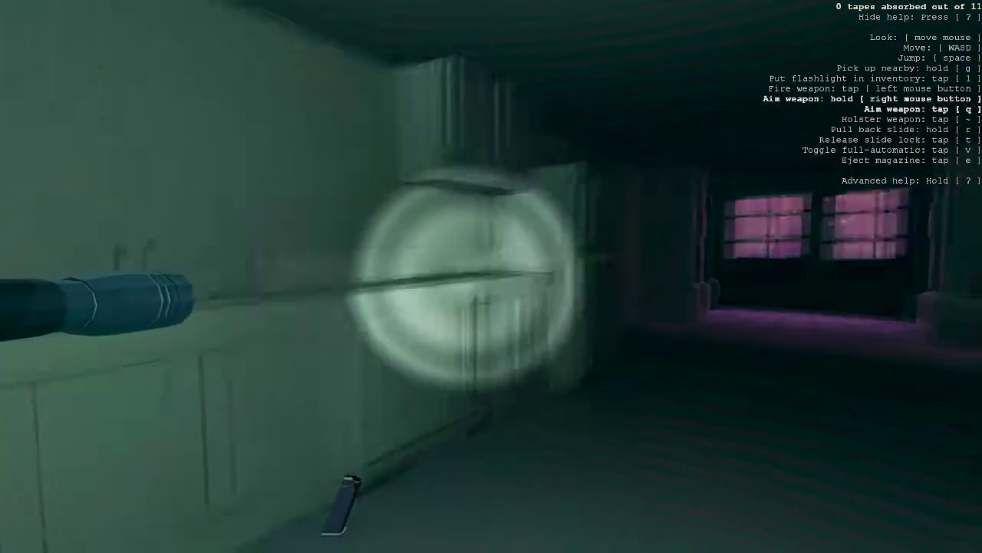
key(w)
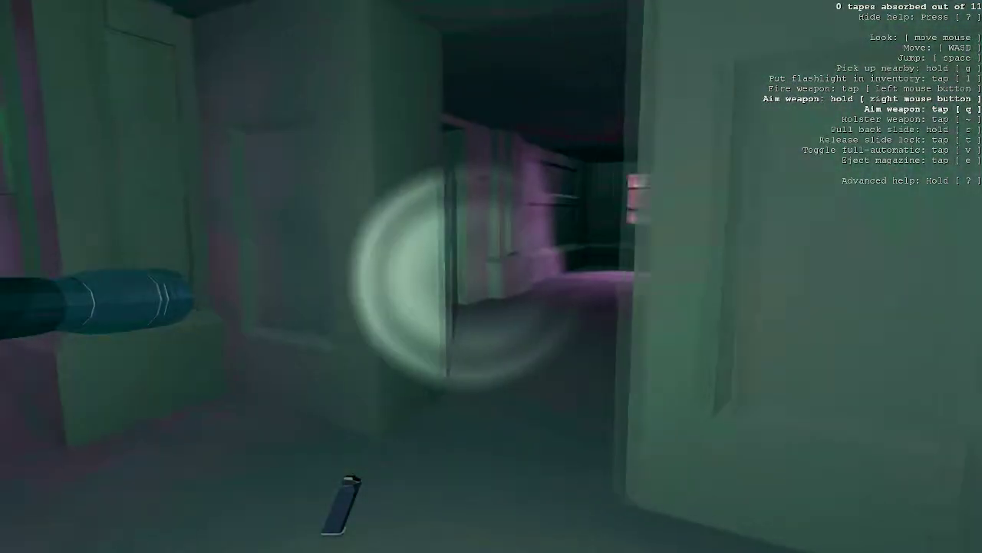
key(w)
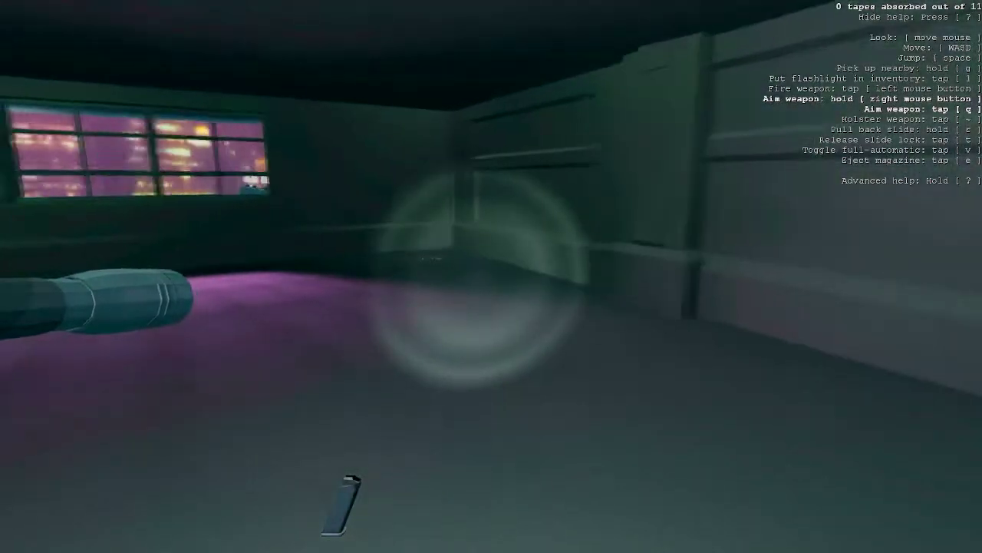
Aim the pistol, show its remaining ammo count, then lower it
key(q)
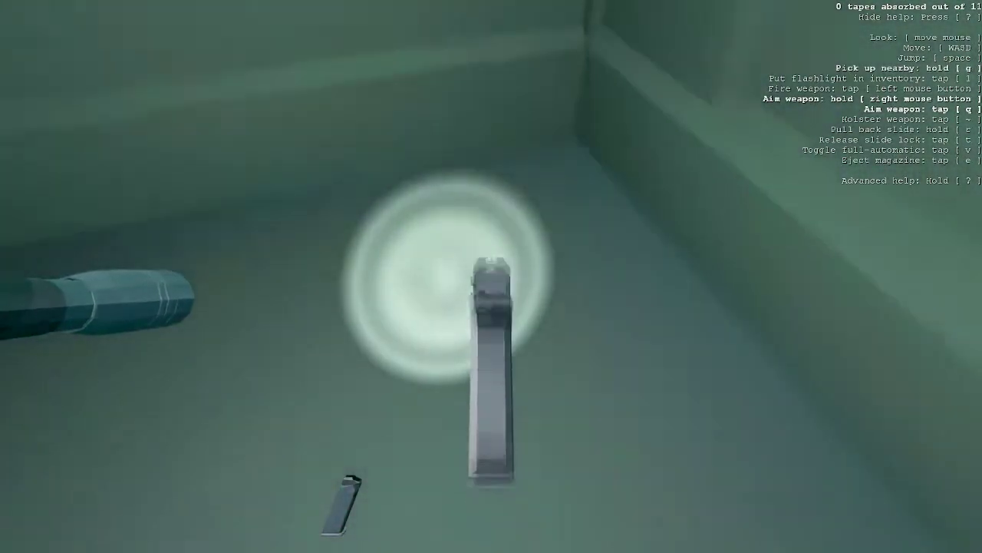
key(q)
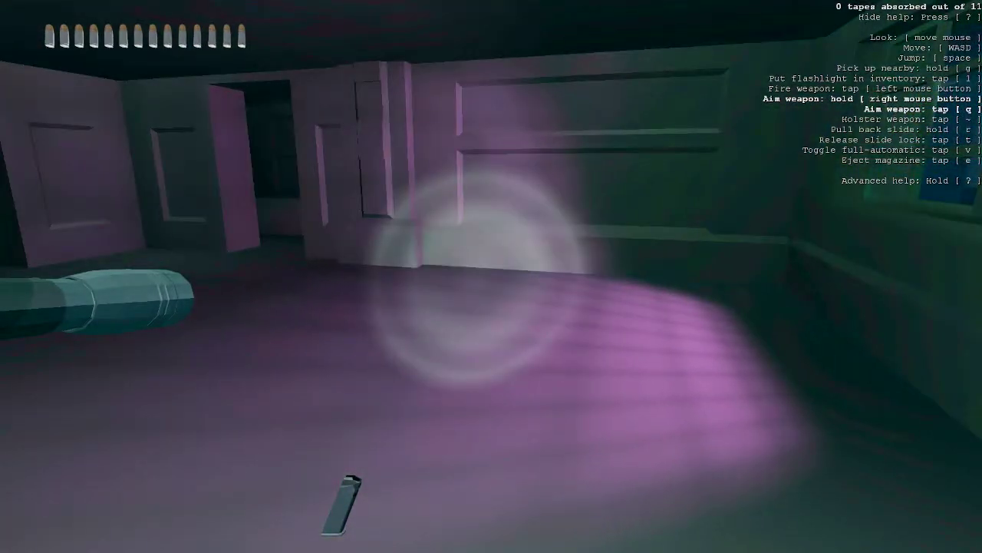
key(w)
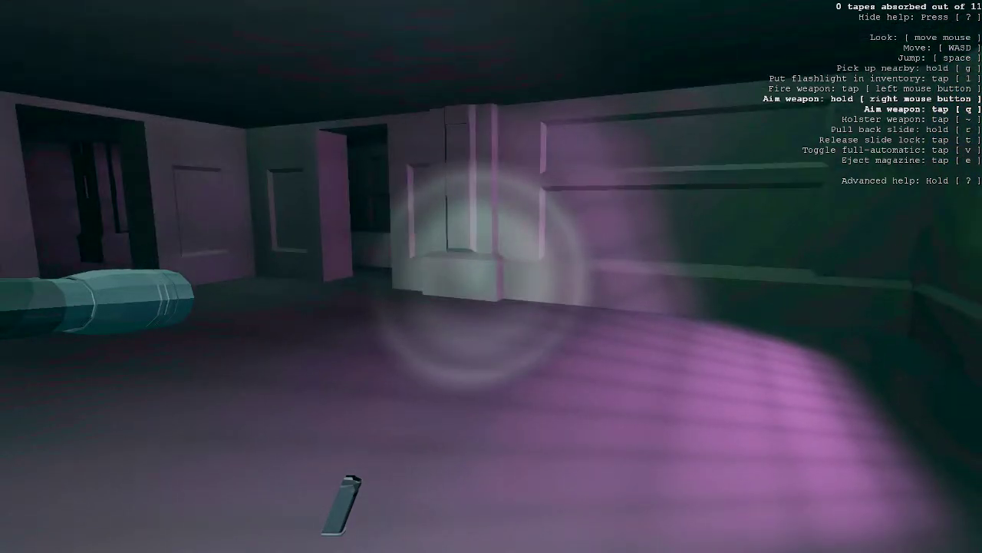
Shuffle the spare magazine and flashlight through inventory, ending with a magazine in hand
key(z)
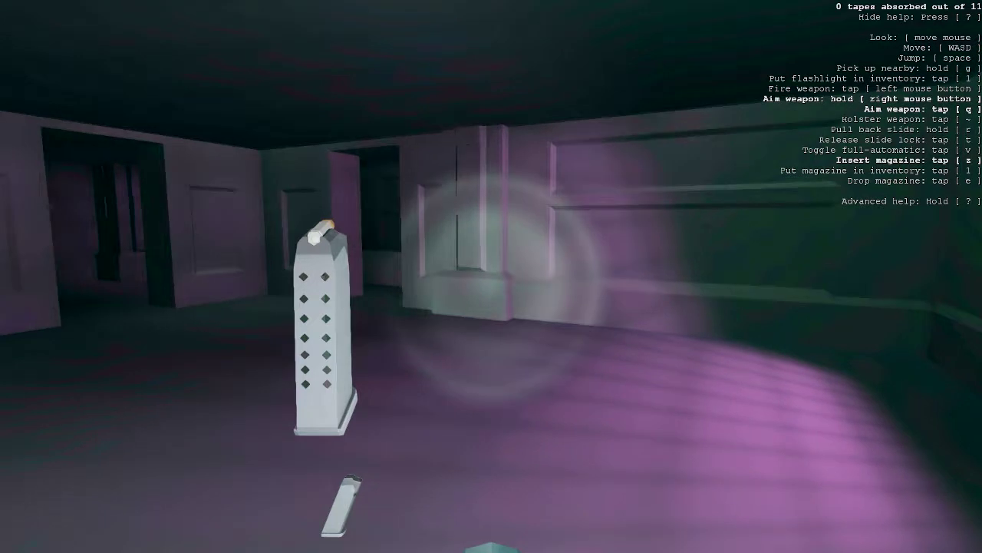
key(2)
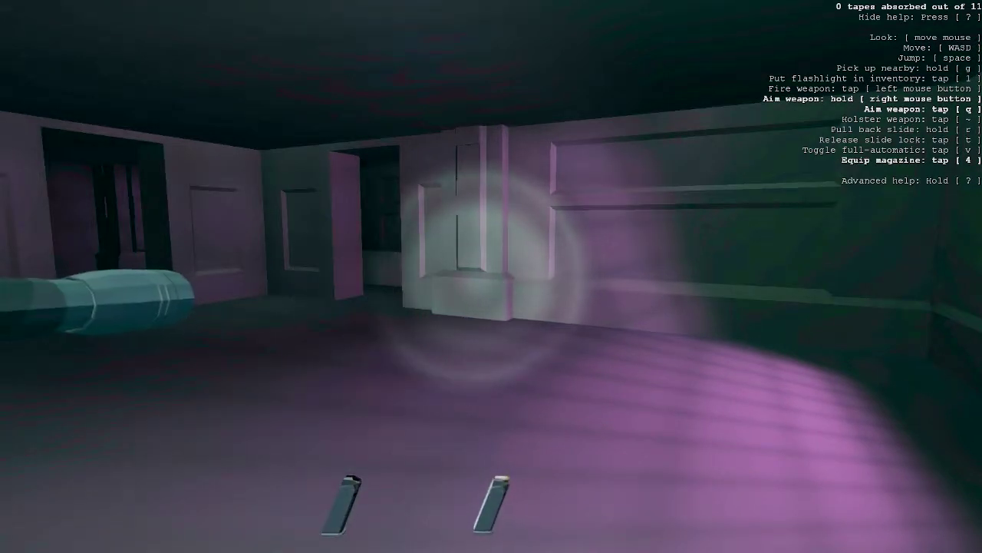
key(1)
key(2)
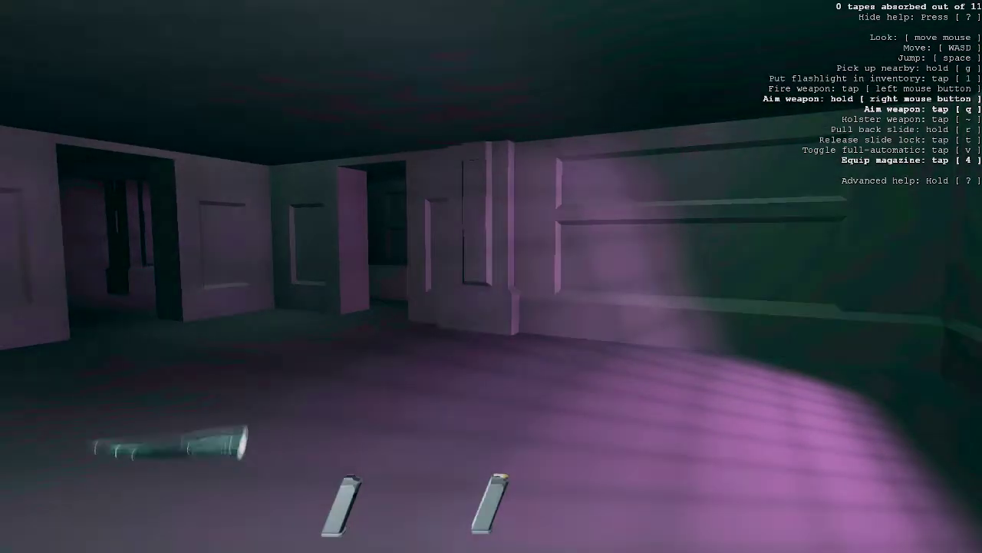
key(4)
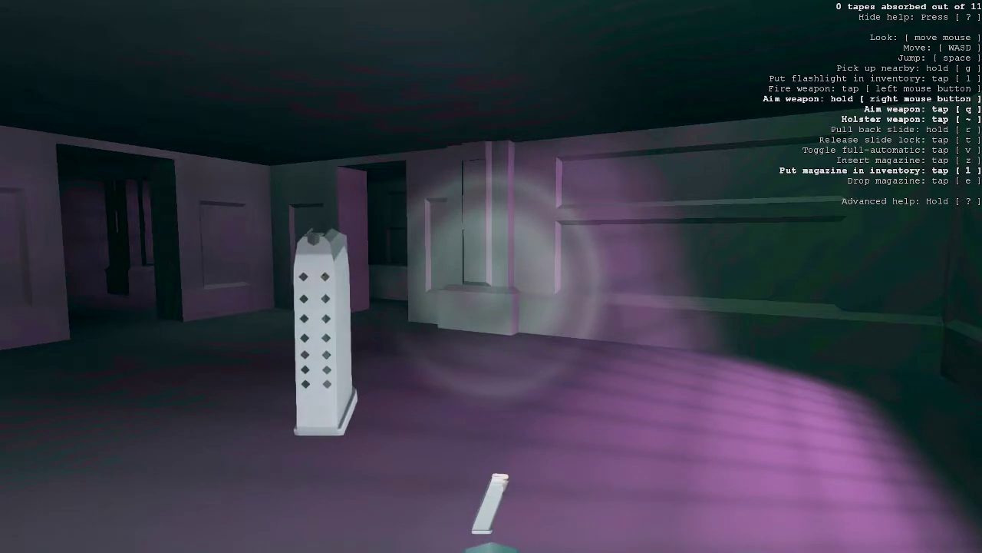
Show the advanced controls help, then insert and eject the pistol's magazine
key(question)
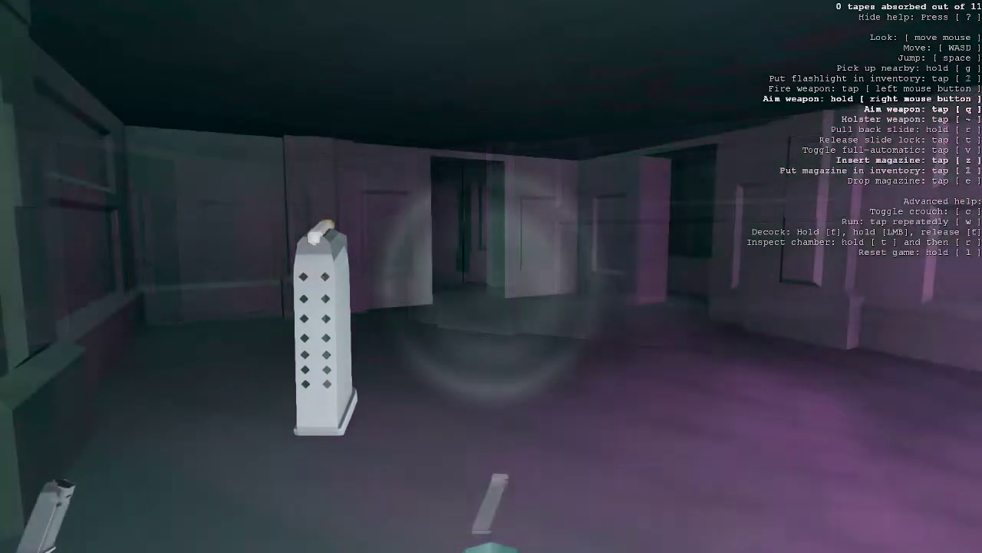
key(w)
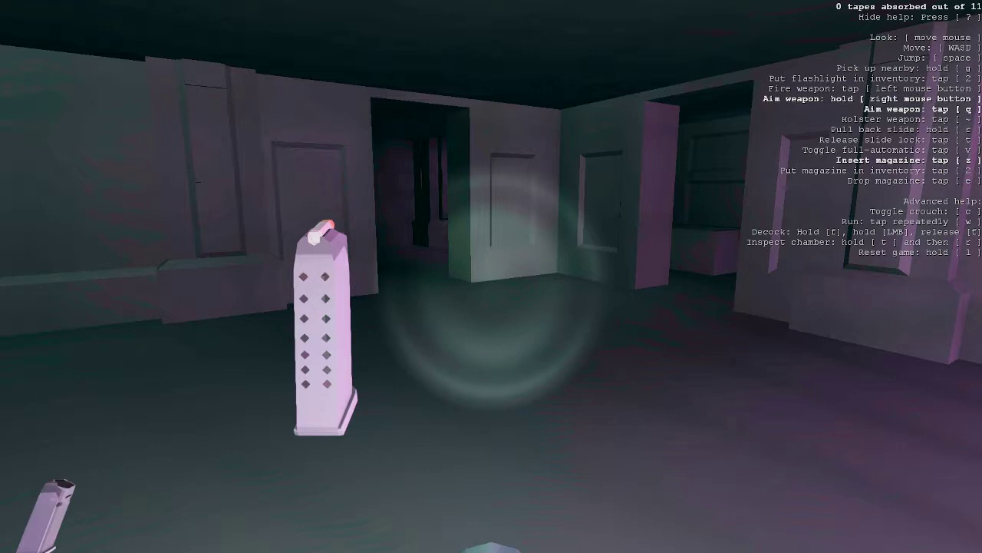
key(z)
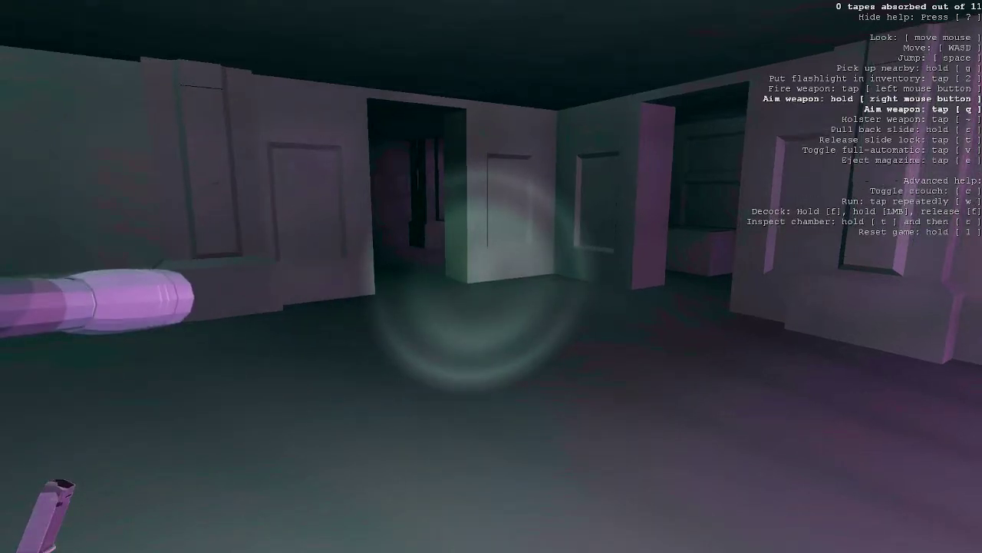
key(e)
key(asciitilde)
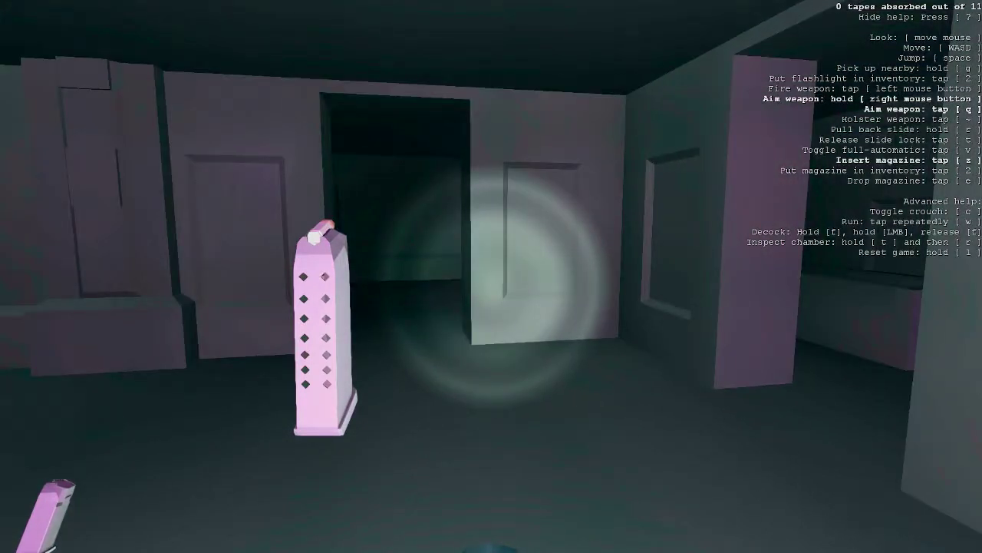
Load the pistol and aim it through the doorway into the far room
key(z)
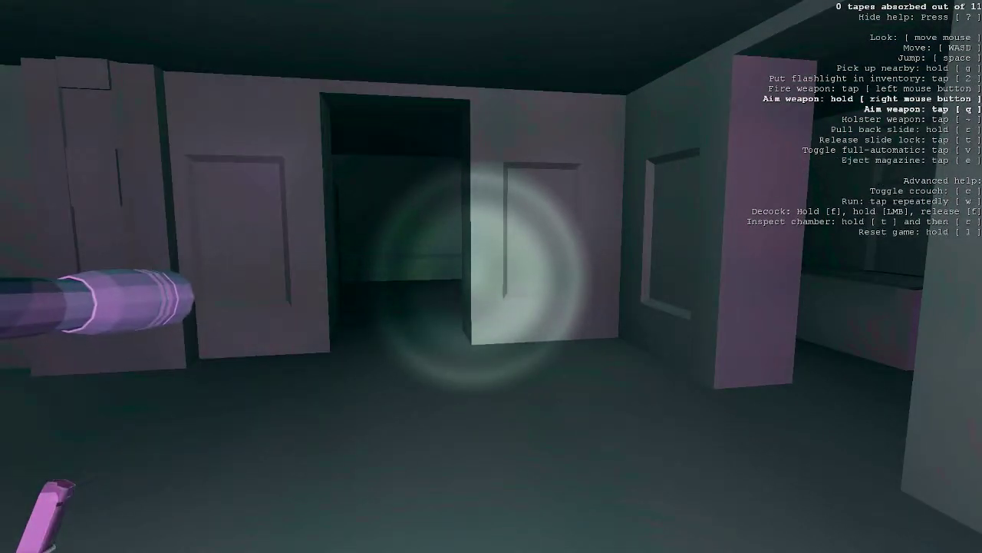
right_click(492, 277)
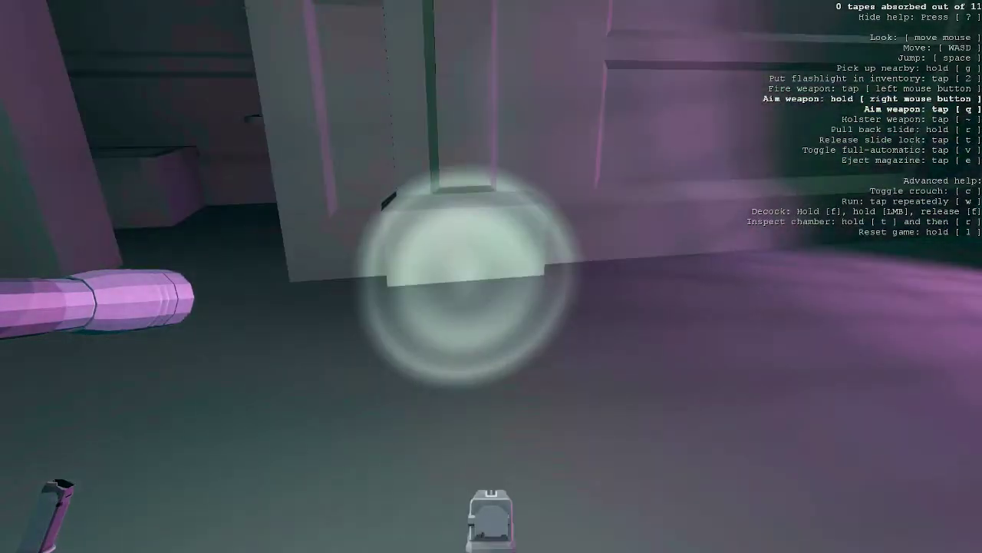
right_click(492, 276)
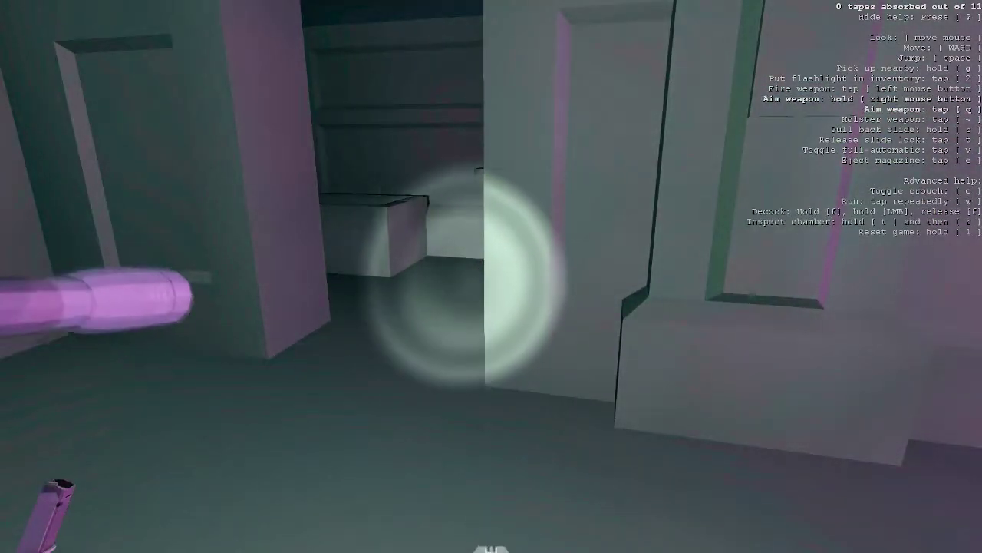
right_click(492, 276)
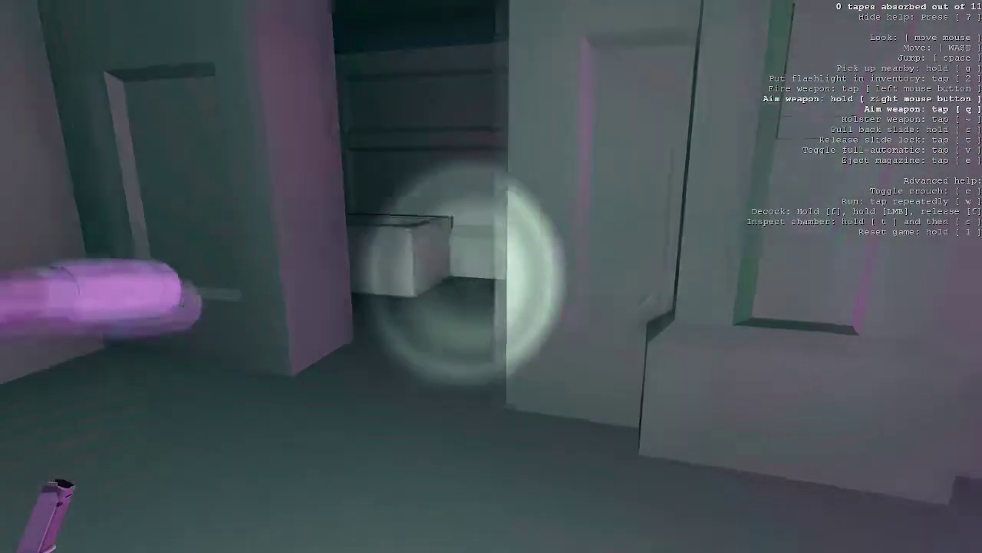
right_click(491, 277)
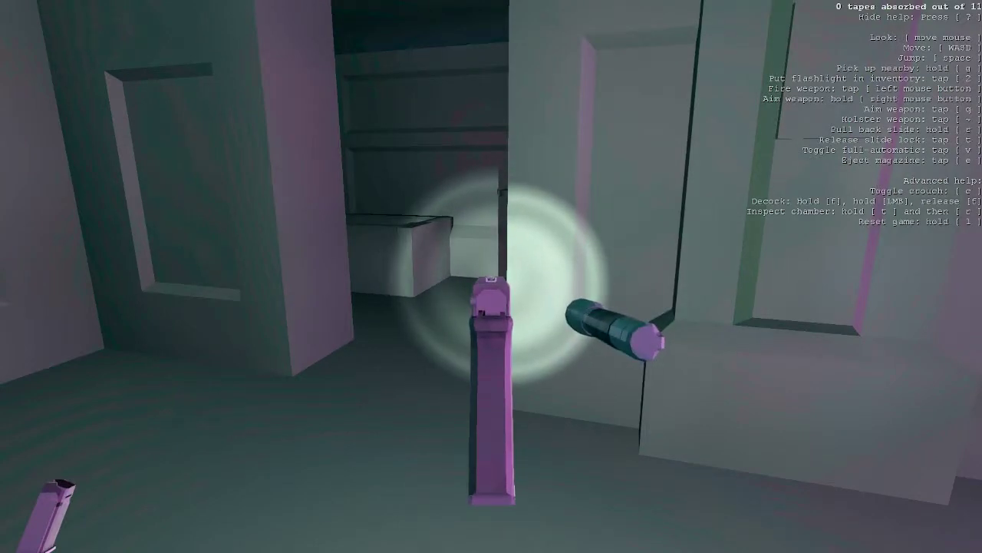
Holster and redraw the pistol, then eject its magazine into hand
key(grave)
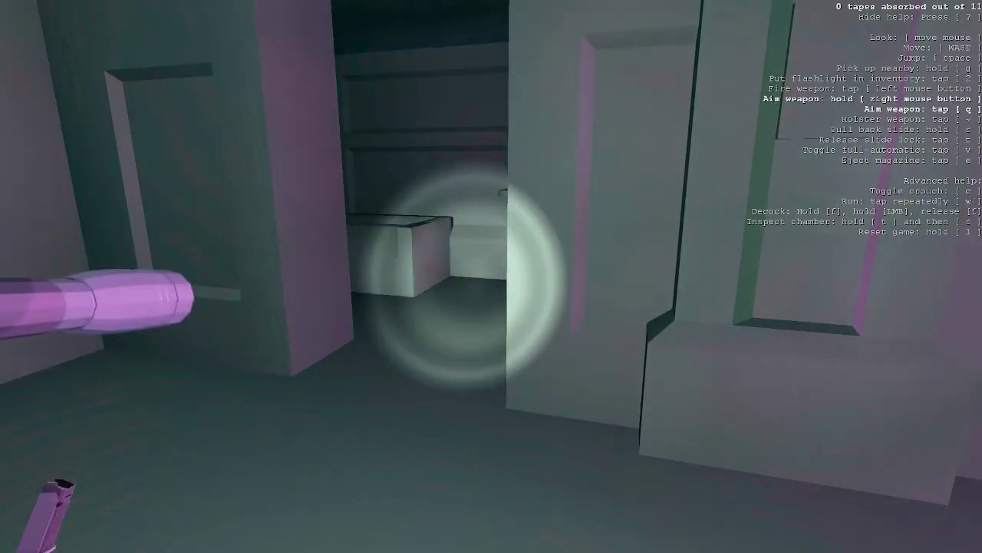
key(grave)
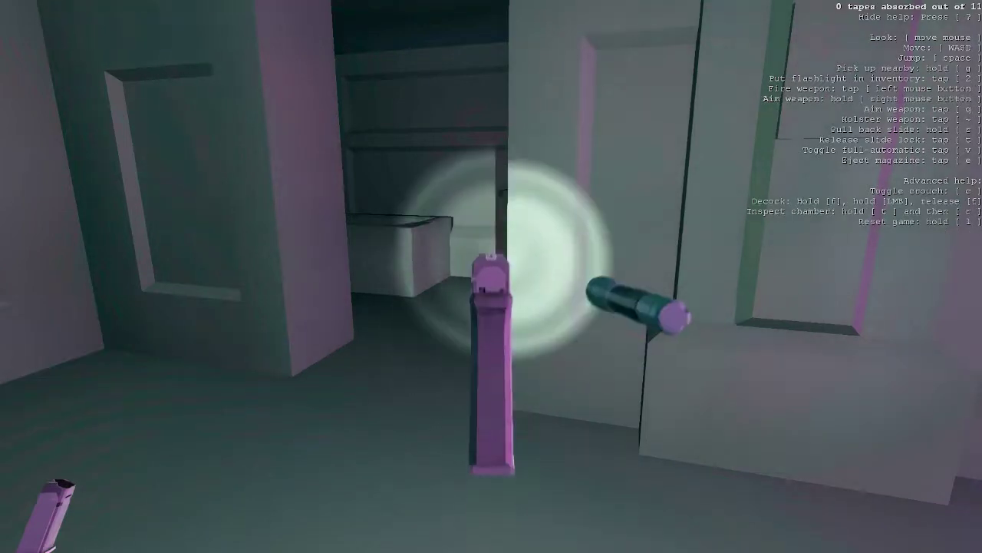
key(e)
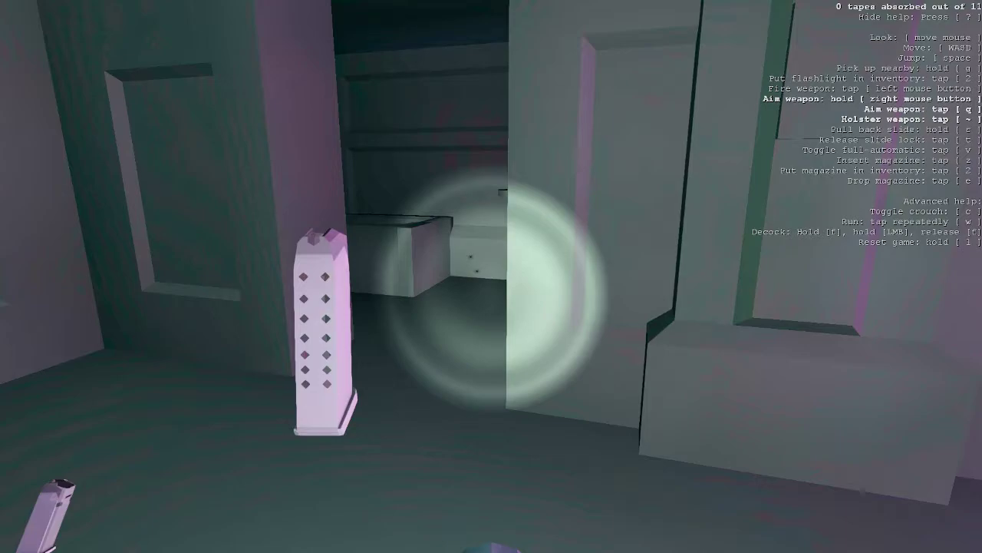
Walk through the small bathroom and onward through the apartment rooms
key(w)
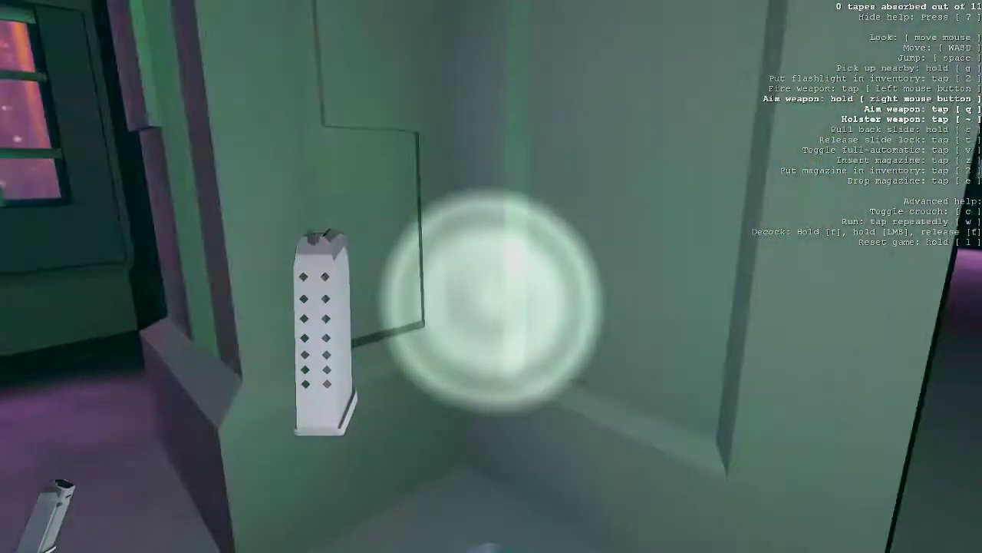
key(w)
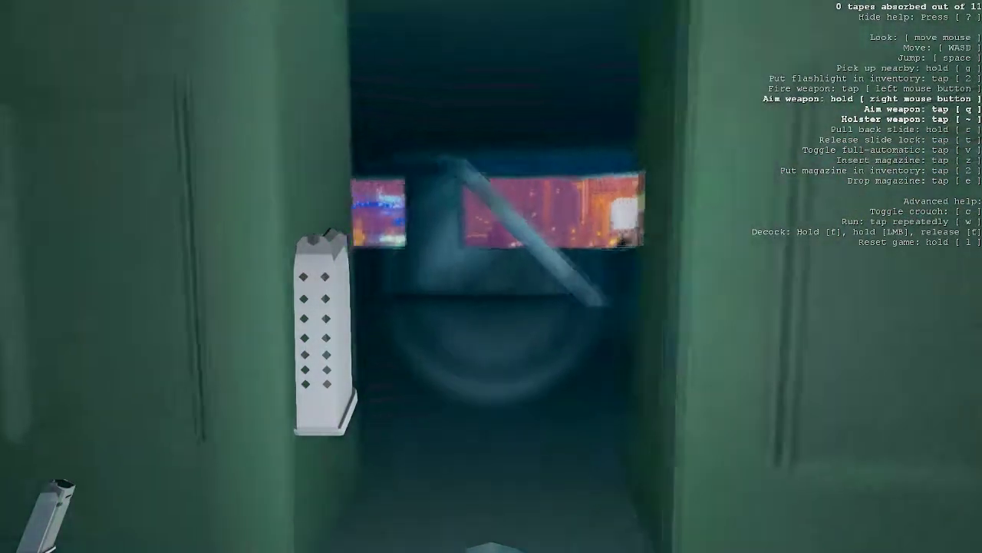